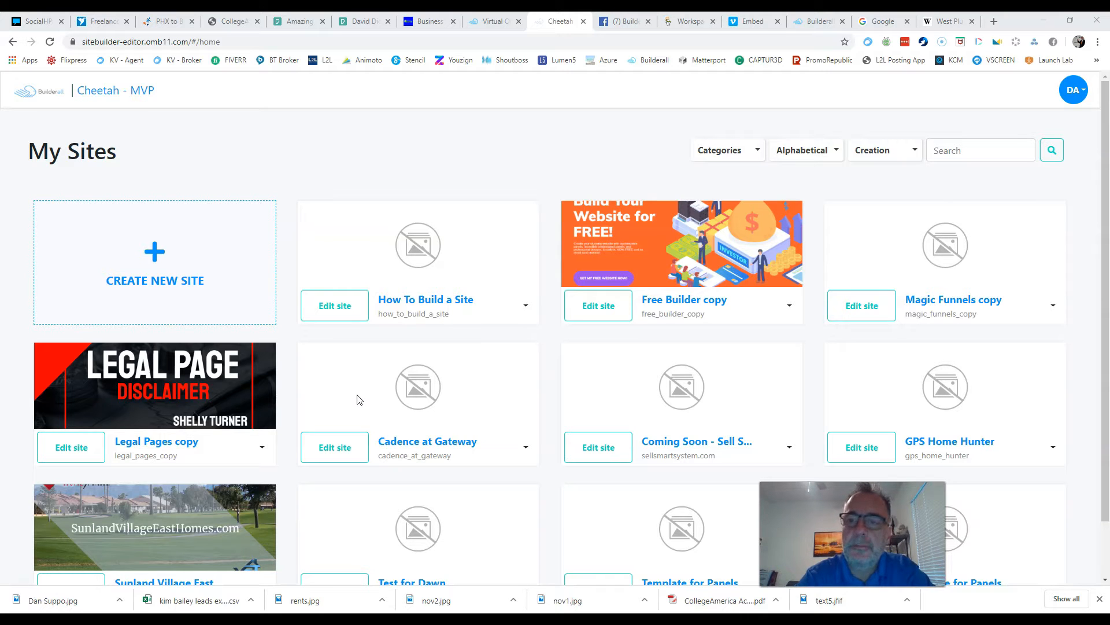
Step: Switch to the West Plumbing LLC website and look over the header, slideshow and service blocks on its homepage
{"action": "left_click", "coordinate": [883, 20]}
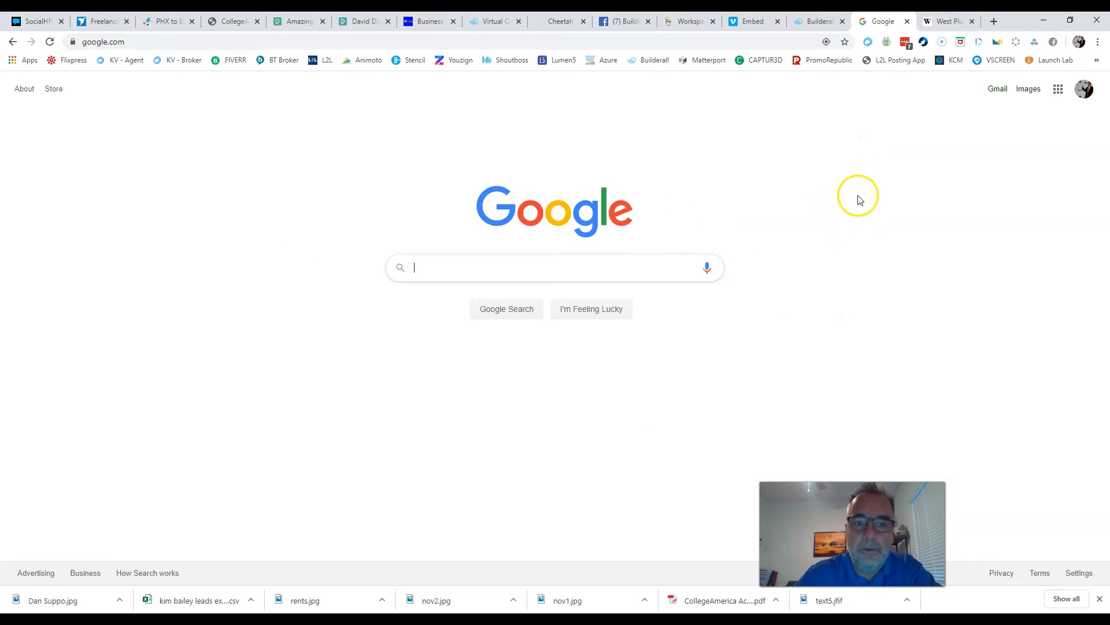
{"action": "left_click", "coordinate": [946, 22]}
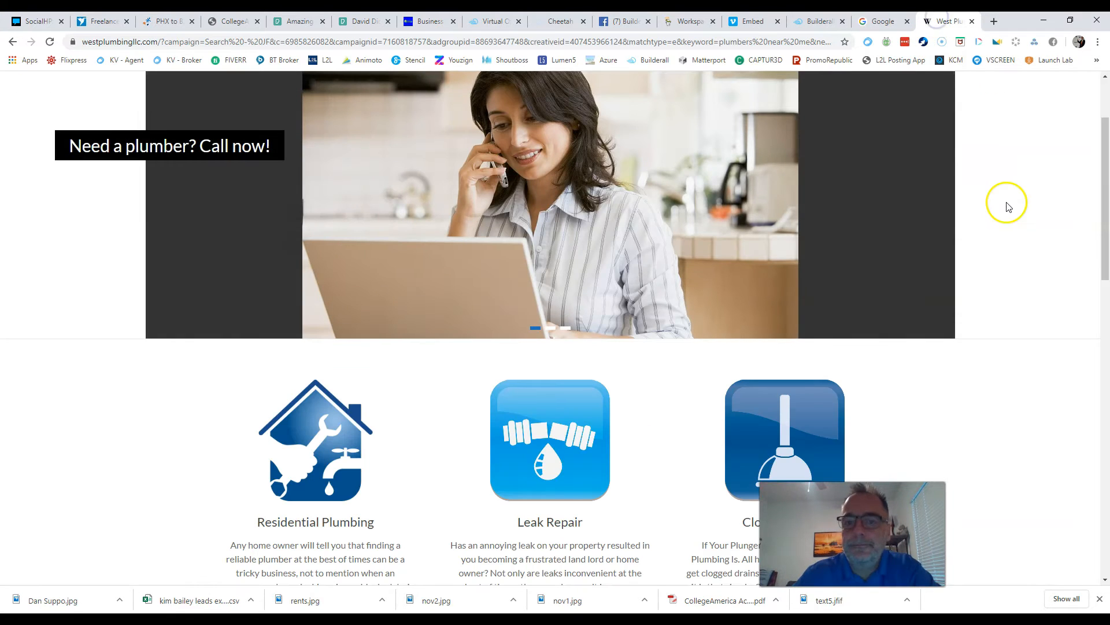
{"action": "scroll", "coordinate": [1019, 220], "scroll_direction": "up", "scroll_amount": 2}
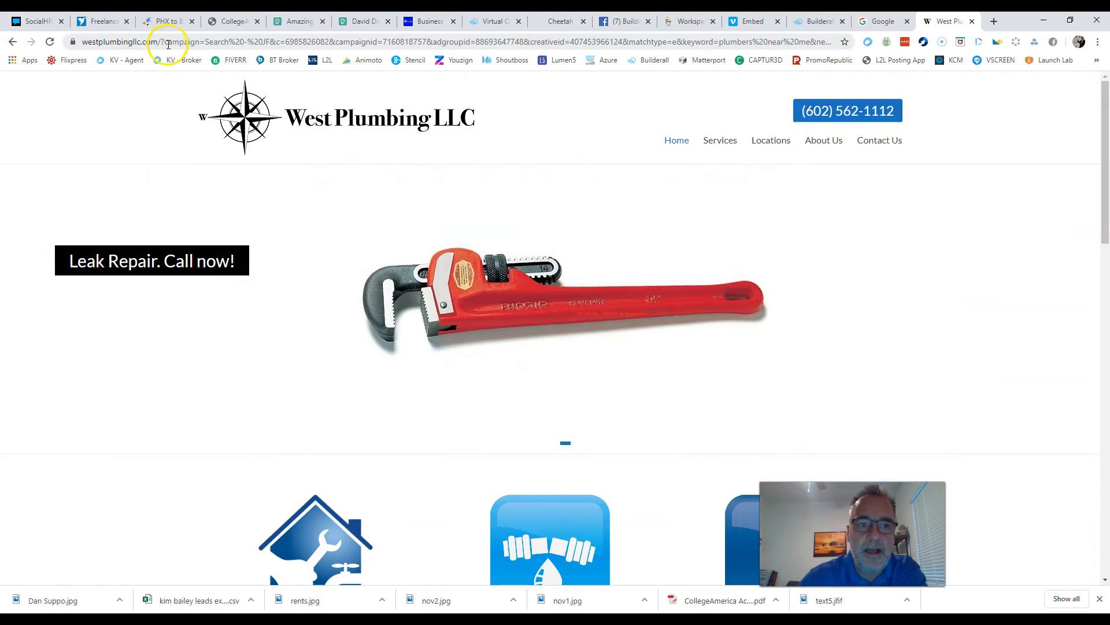
{"action": "scroll", "coordinate": [1059, 200], "scroll_direction": "down", "scroll_amount": 15}
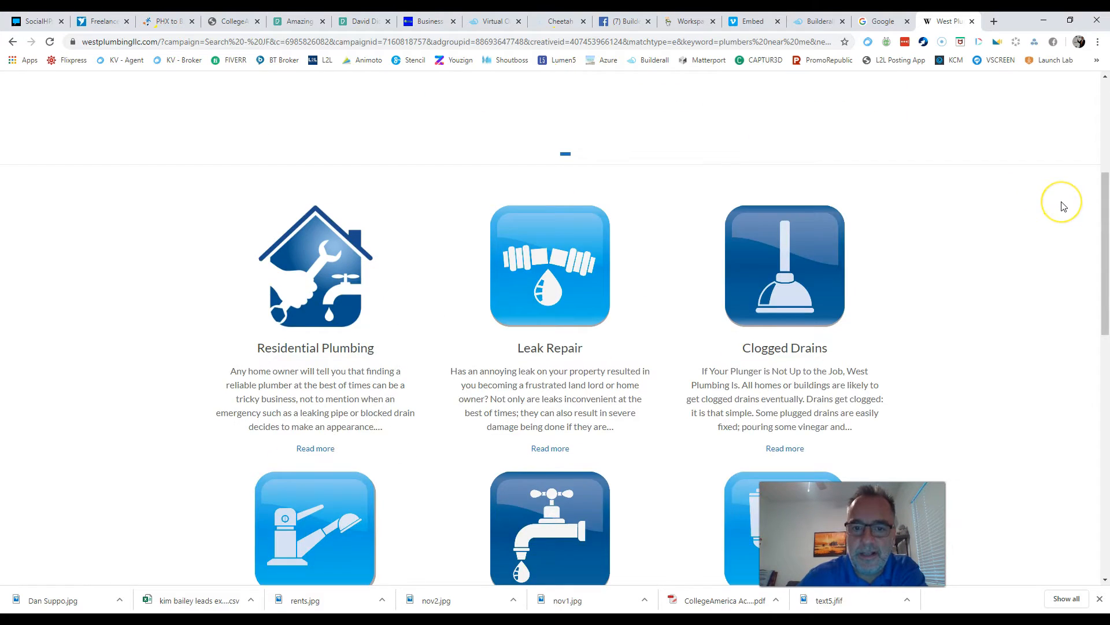
{"action": "scroll", "coordinate": [1062, 206], "scroll_direction": "up", "scroll_amount": 15}
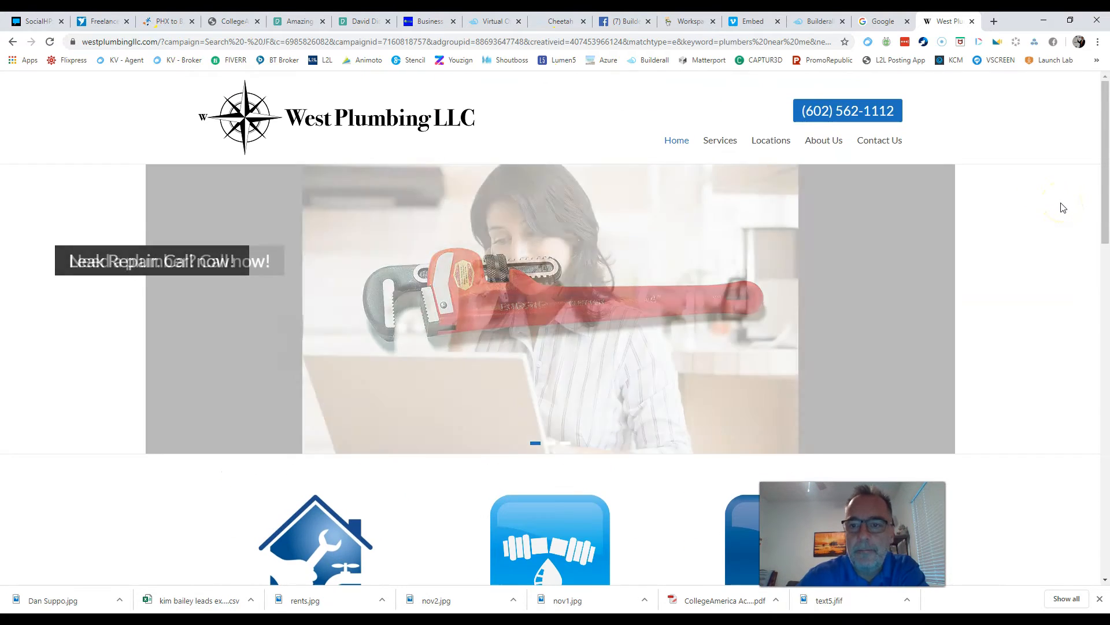
Step: View the Residential Plumbing service page of the plumbing website and return to its homepage
{"action": "mouse_move", "coordinate": [769, 147]}
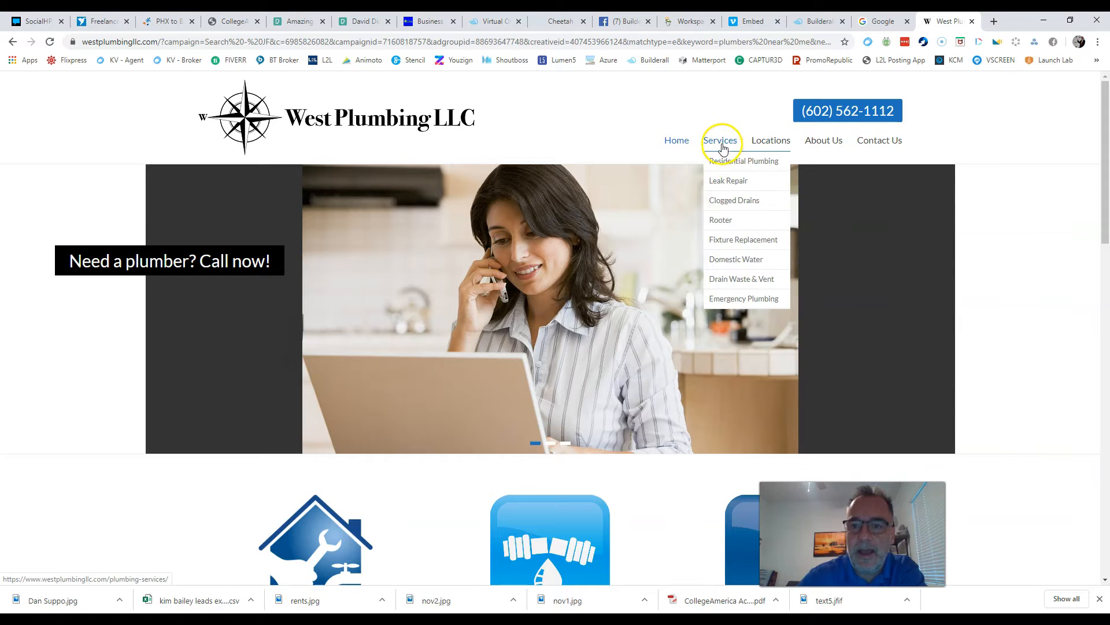
{"action": "left_click", "coordinate": [729, 157]}
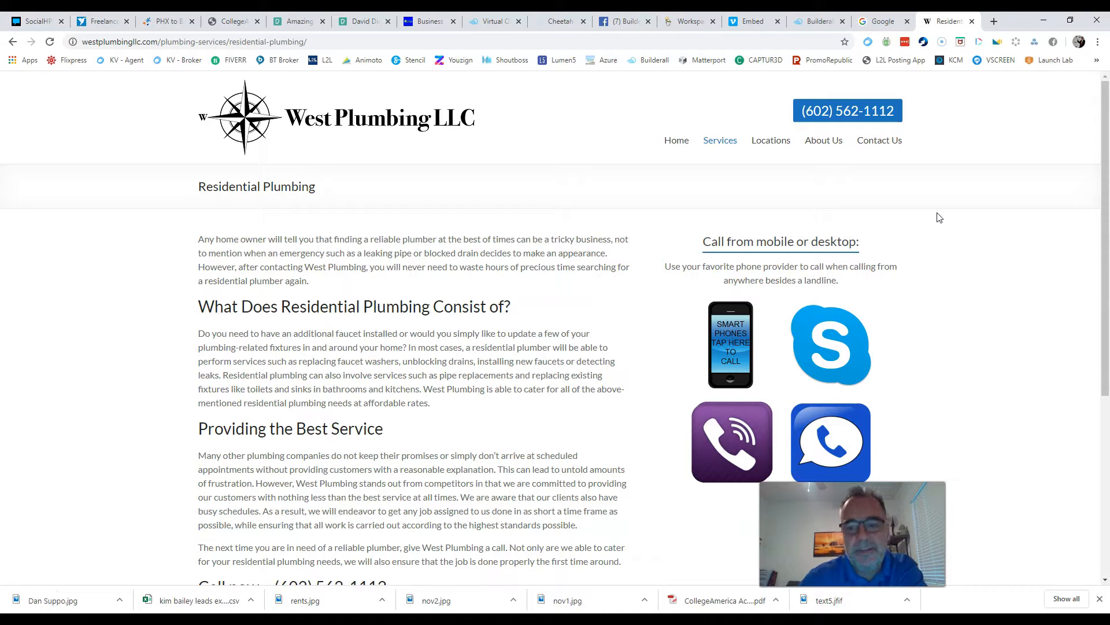
{"action": "left_click", "coordinate": [676, 139]}
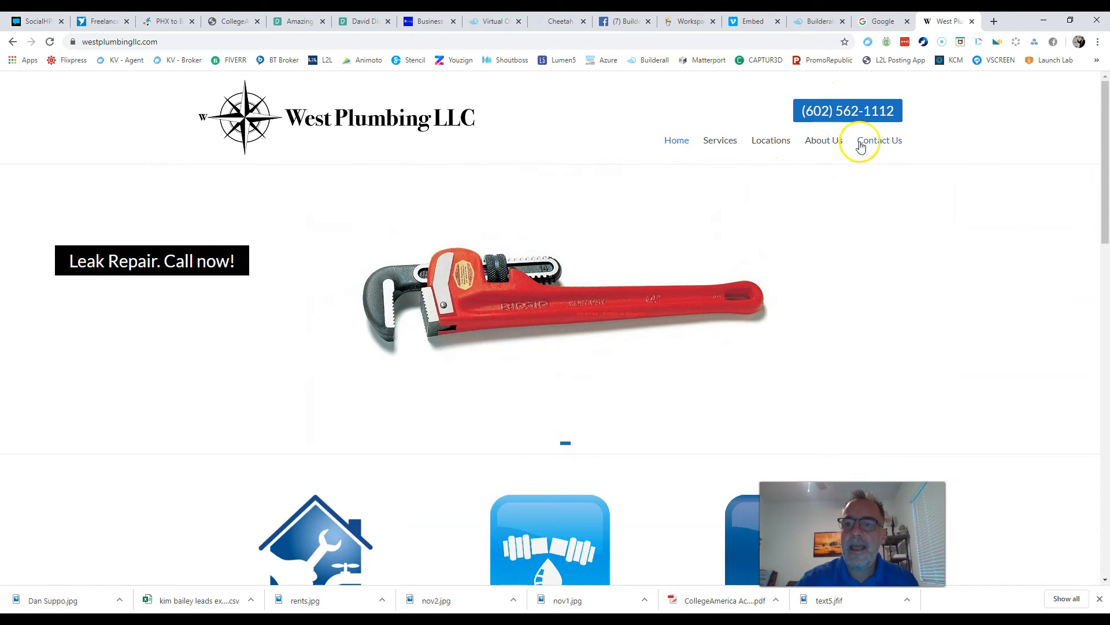
Step: Examine how the plumbing homepage is structured, from the header and slideshow through services and reviews down to the footer
{"action": "scroll", "coordinate": [1014, 216], "scroll_direction": "down", "scroll_amount": 18}
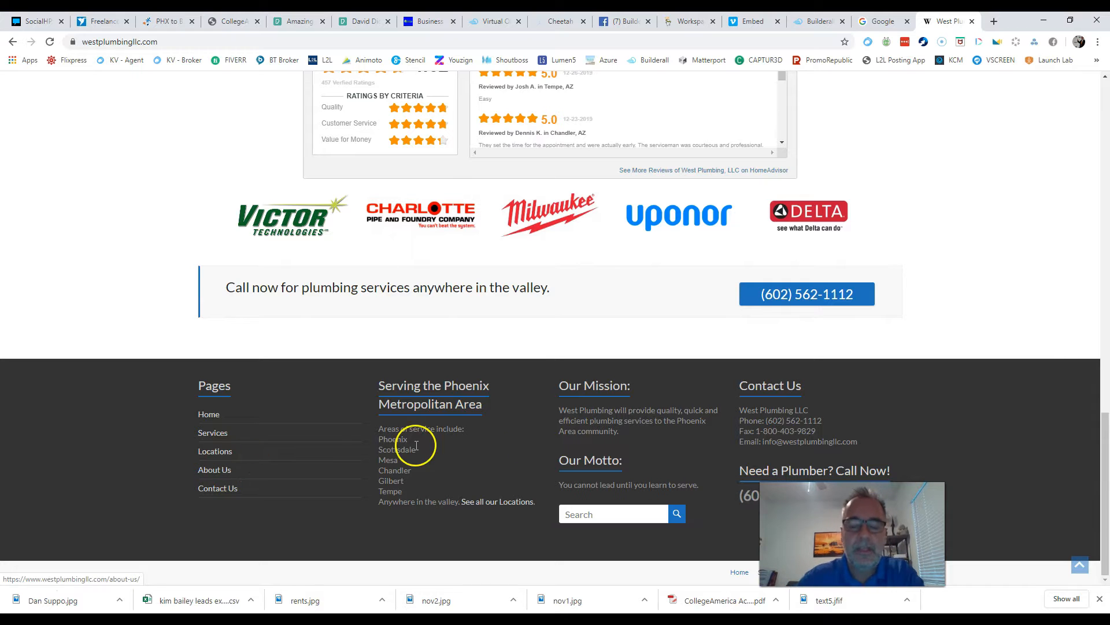
{"action": "scroll", "coordinate": [880, 412], "scroll_direction": "up", "scroll_amount": 10}
{"action": "scroll", "coordinate": [880, 411], "scroll_direction": "up", "scroll_amount": 5}
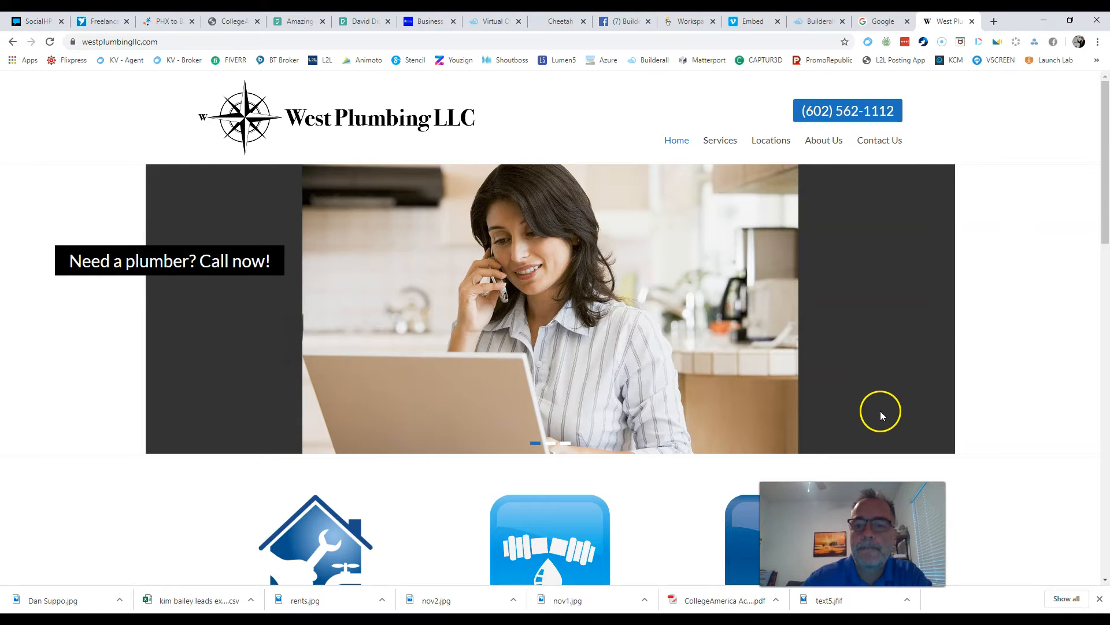
{"action": "scroll", "coordinate": [984, 248], "scroll_direction": "down", "scroll_amount": 15}
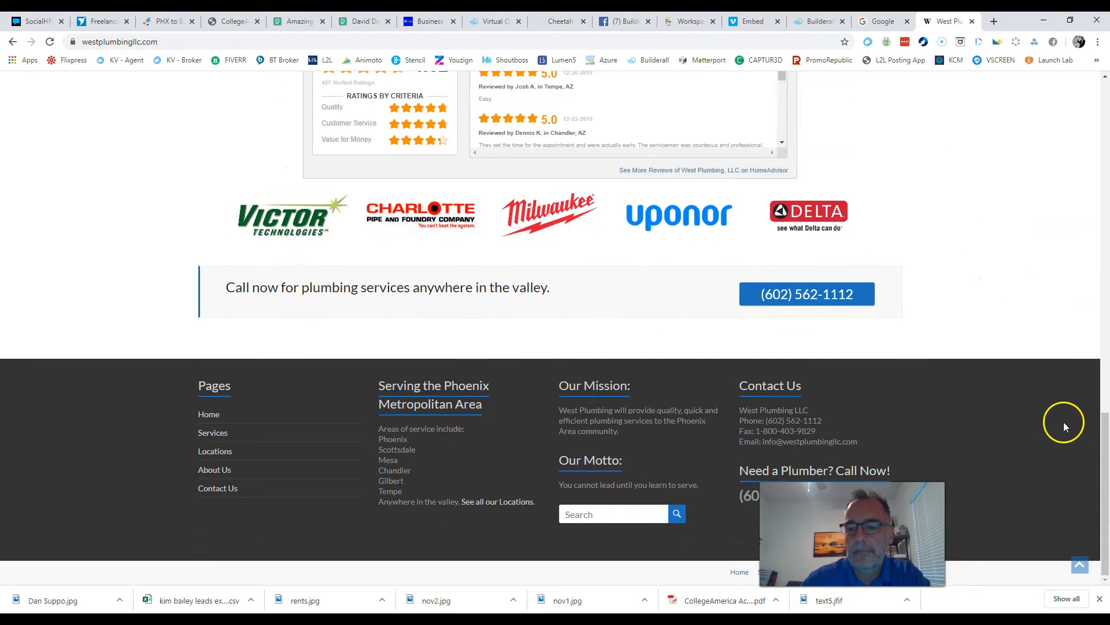
{"action": "scroll", "coordinate": [1081, 427], "scroll_direction": "up", "scroll_amount": 15}
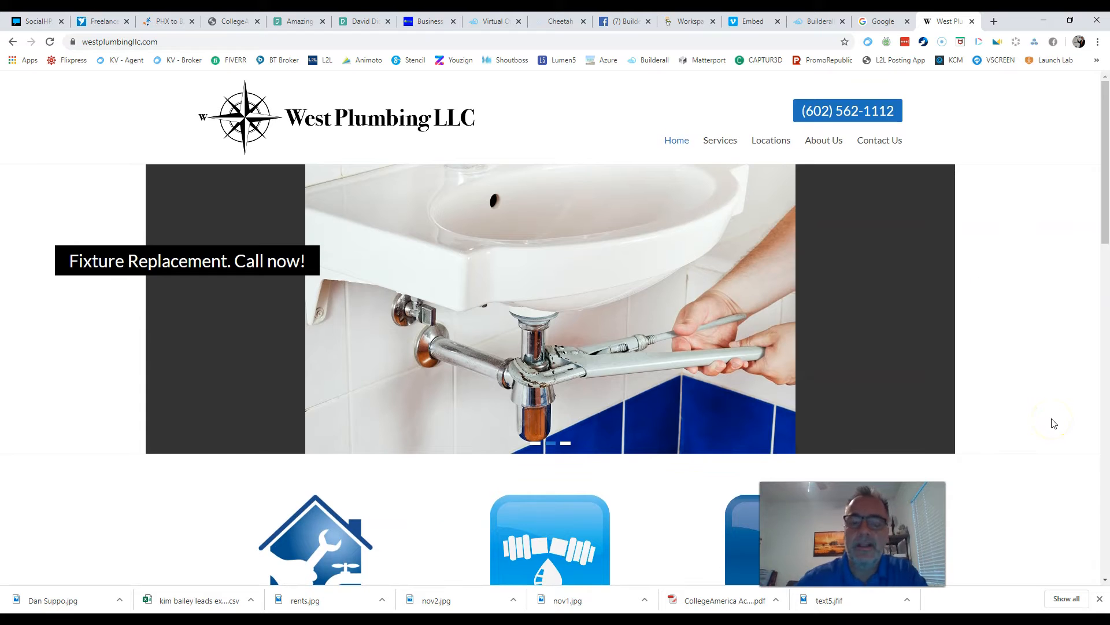
{"action": "scroll", "coordinate": [1001, 267], "scroll_direction": "down", "scroll_amount": 4}
{"action": "scroll", "coordinate": [1001, 268], "scroll_direction": "up", "scroll_amount": 3}
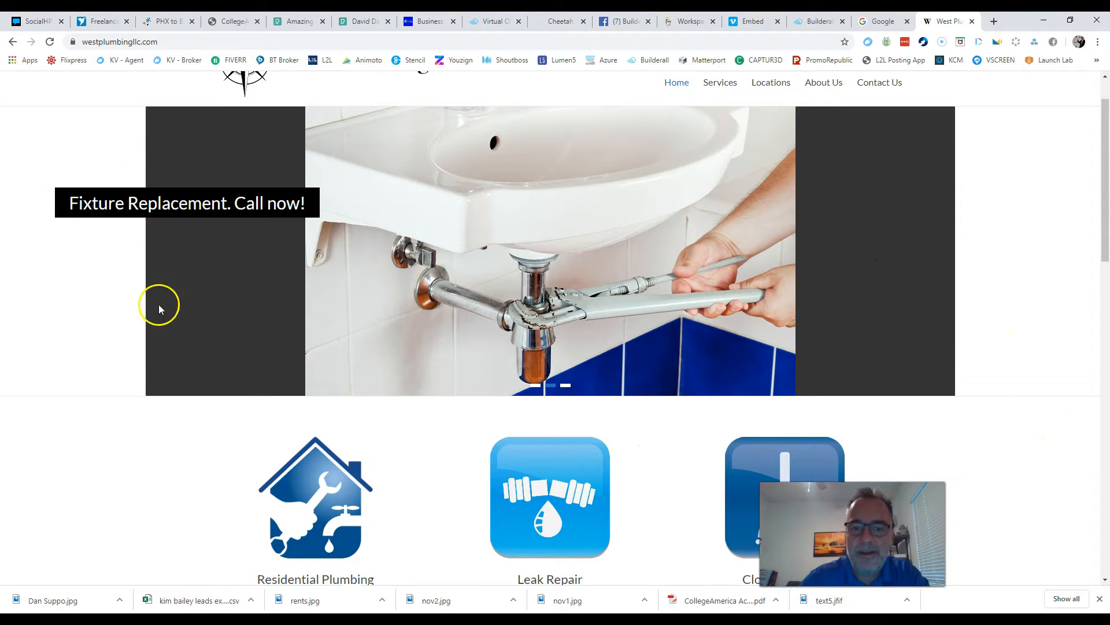
{"action": "scroll", "coordinate": [751, 236], "scroll_direction": "up", "scroll_amount": 1}
{"action": "scroll", "coordinate": [234, 309], "scroll_direction": "down", "scroll_amount": 2}
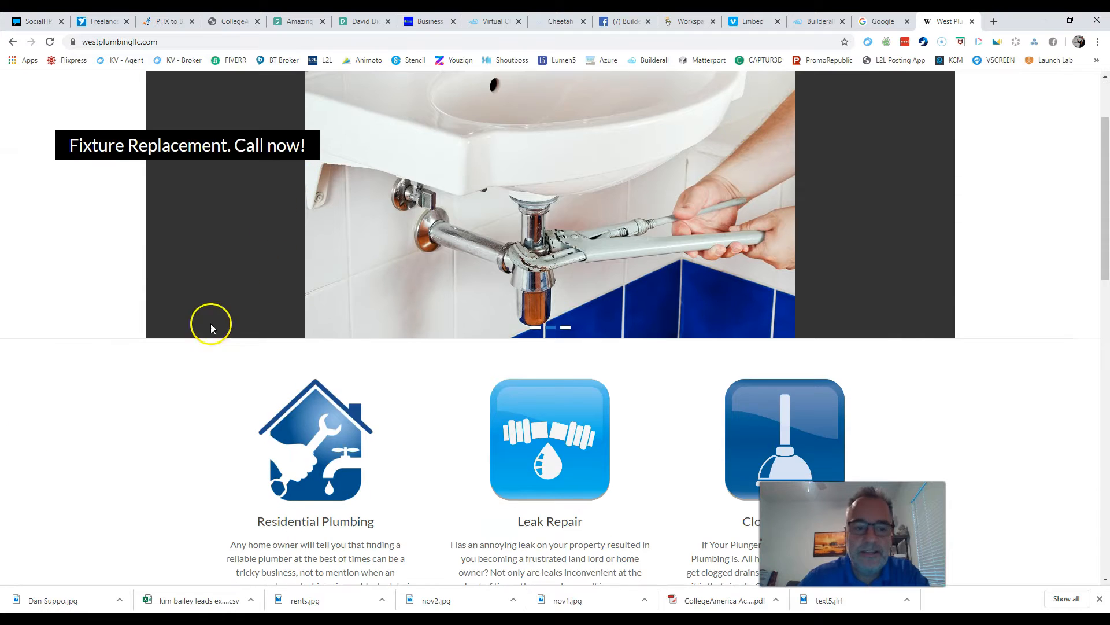
{"action": "scroll", "coordinate": [1044, 298], "scroll_direction": "up", "scroll_amount": 2}
{"action": "scroll", "coordinate": [1041, 318], "scroll_direction": "down", "scroll_amount": 1}
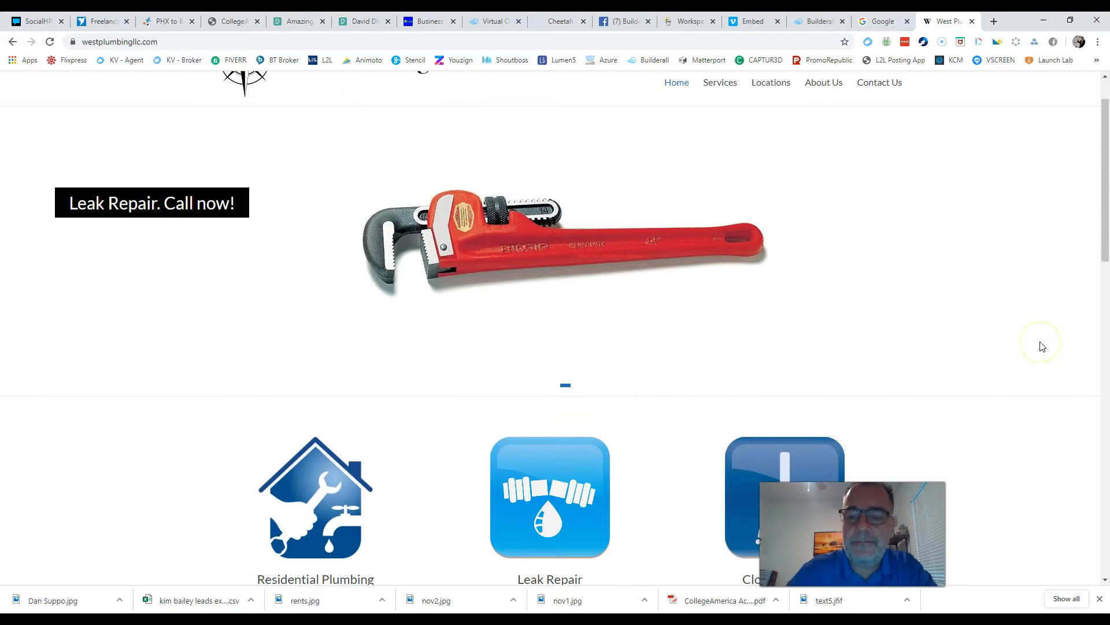
{"action": "scroll", "coordinate": [1009, 295], "scroll_direction": "up", "scroll_amount": 1}
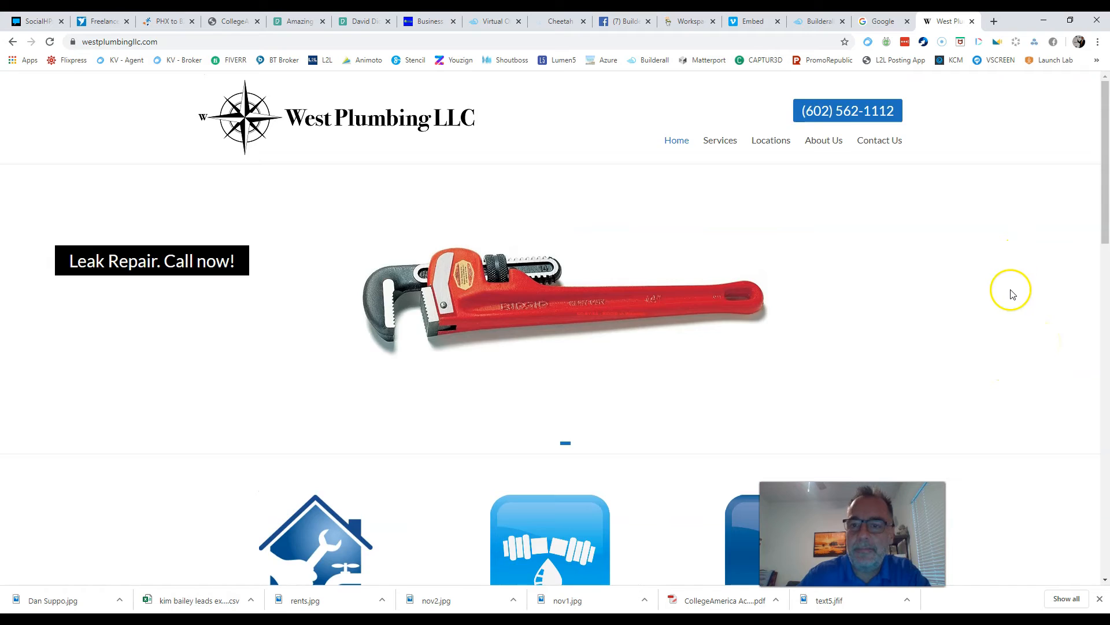
{"action": "scroll", "coordinate": [1011, 298], "scroll_direction": "down", "scroll_amount": 6}
{"action": "scroll", "coordinate": [1006, 297], "scroll_direction": "down", "scroll_amount": 12}
{"action": "scroll", "coordinate": [1006, 231], "scroll_direction": "up", "scroll_amount": 14}
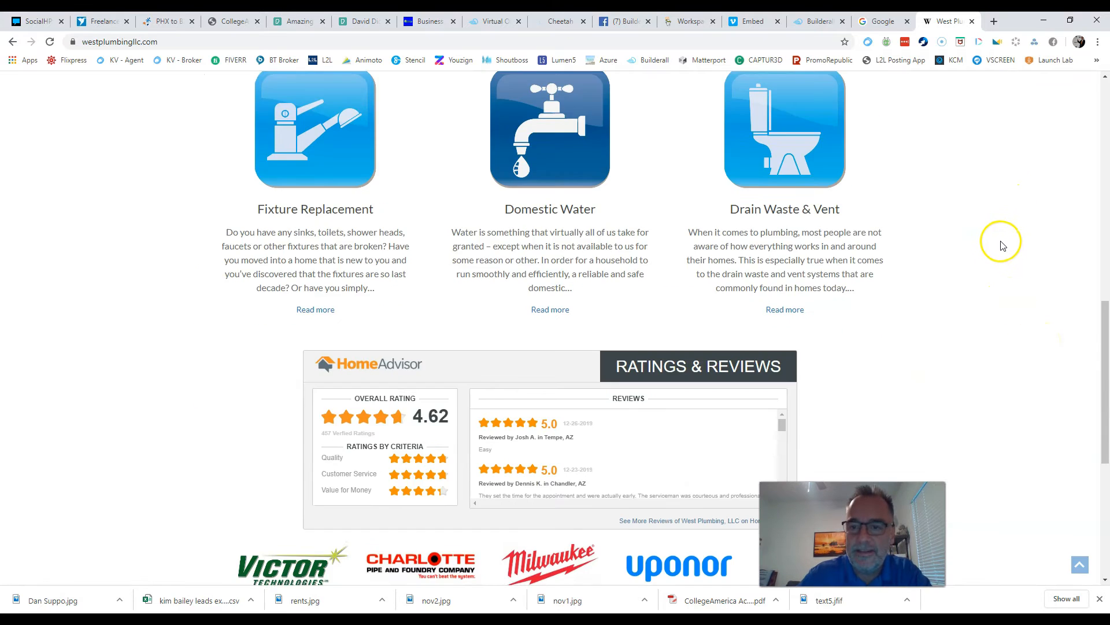
{"action": "scroll", "coordinate": [1003, 244], "scroll_direction": "up", "scroll_amount": 4}
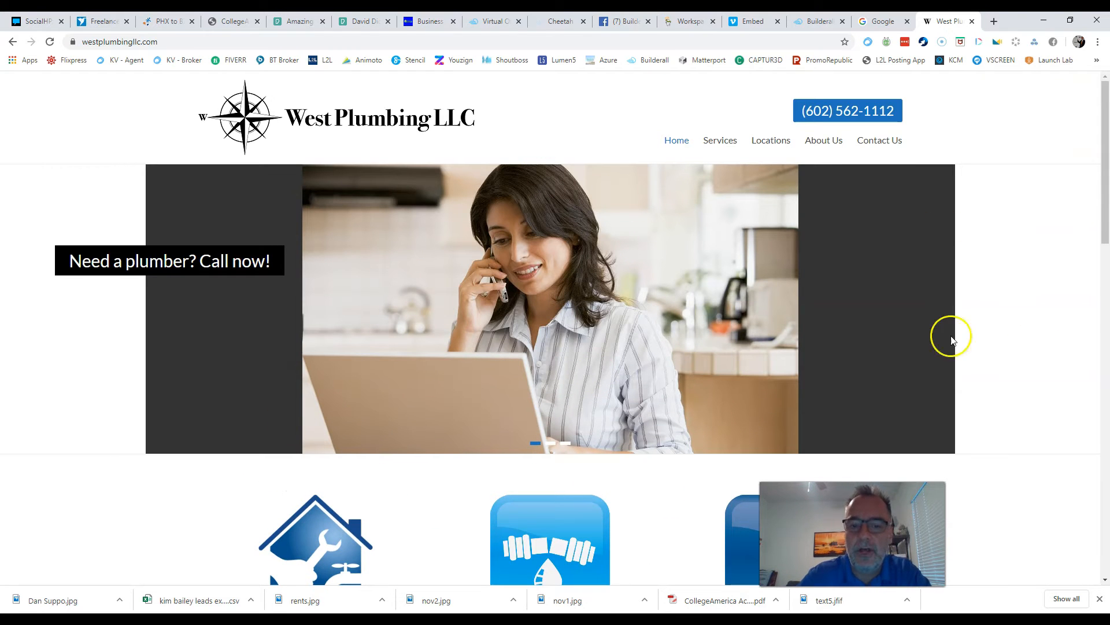
{"action": "scroll", "coordinate": [1036, 300], "scroll_direction": "down", "scroll_amount": 5}
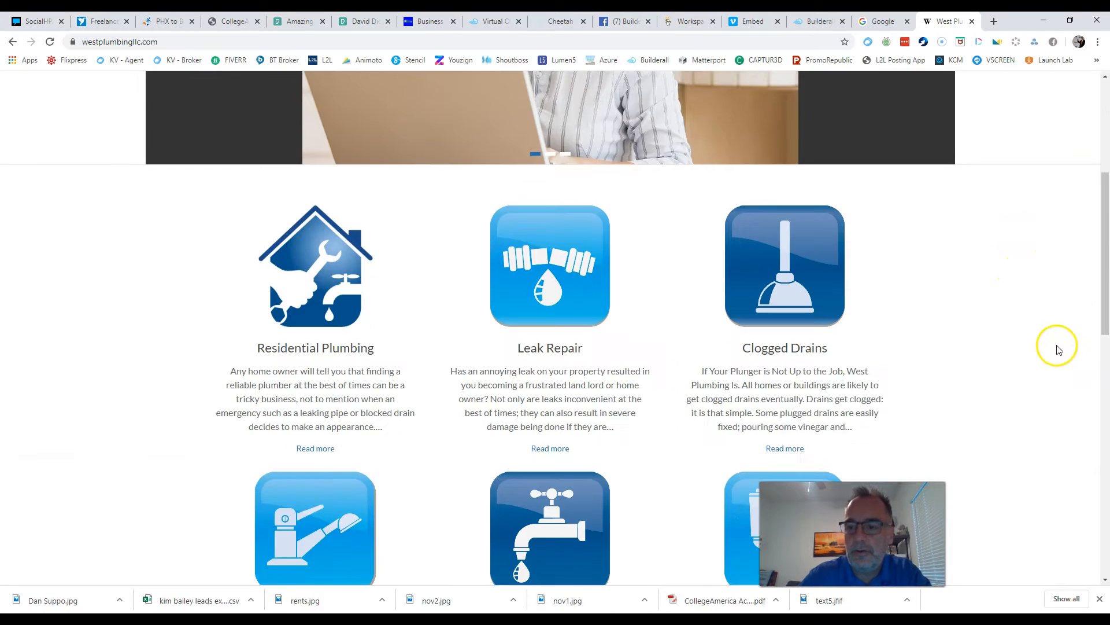
{"action": "scroll", "coordinate": [1038, 278], "scroll_direction": "down", "scroll_amount": 9}
{"action": "scroll", "coordinate": [1037, 280], "scroll_direction": "up", "scroll_amount": 13}
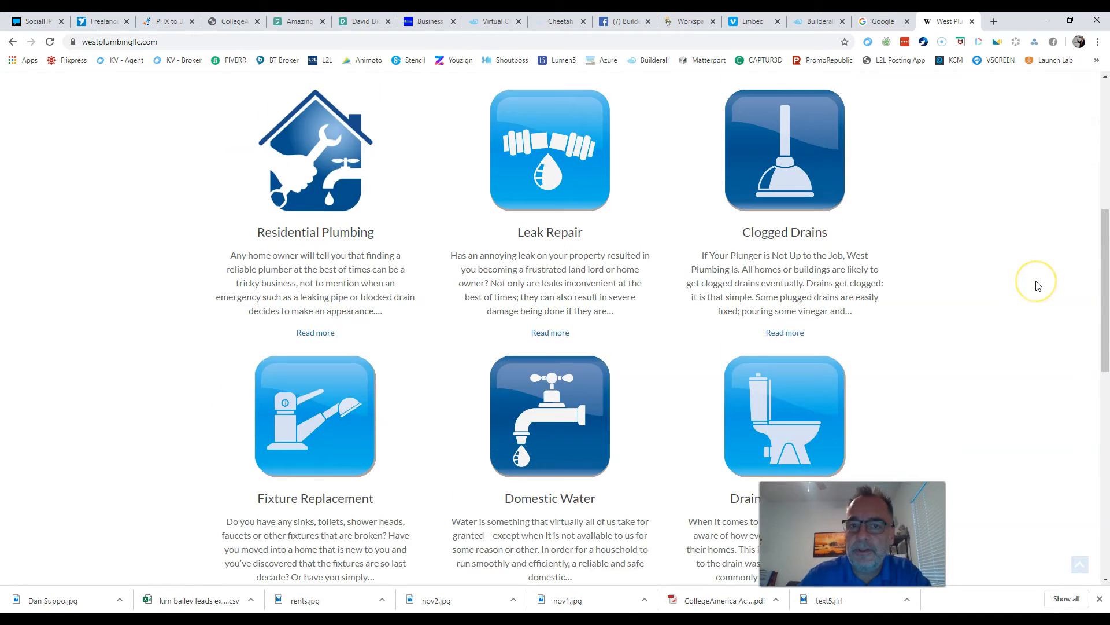
{"action": "scroll", "coordinate": [1038, 286], "scroll_direction": "up", "scroll_amount": 1}
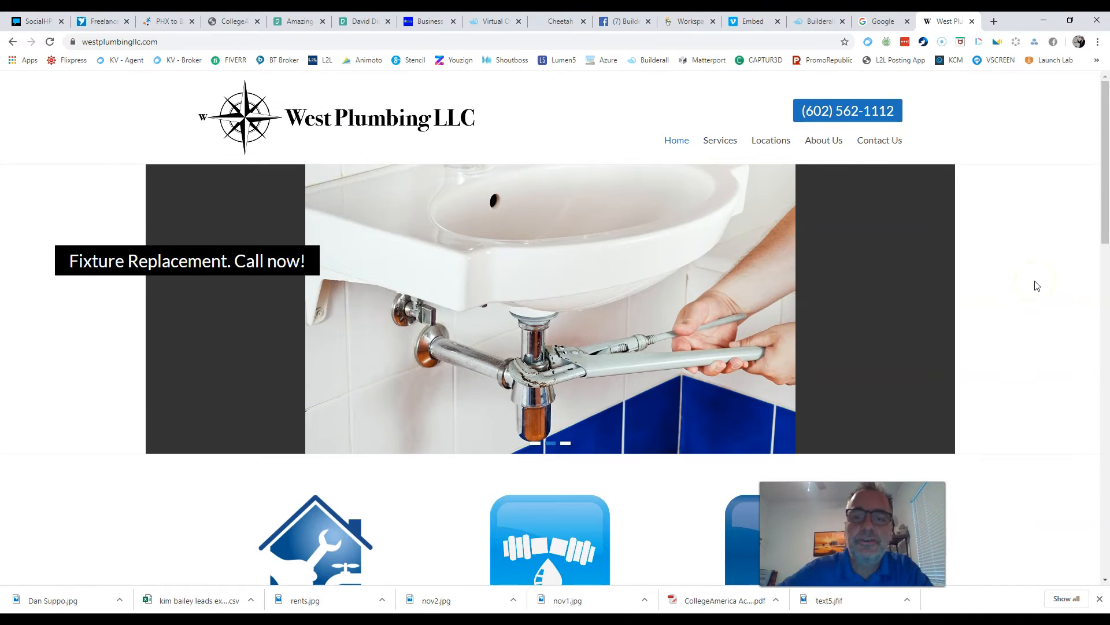
Step: Switch back to the Builderall Cheetah site builder and open the How To Build a Site project
{"action": "left_click", "coordinate": [556, 21]}
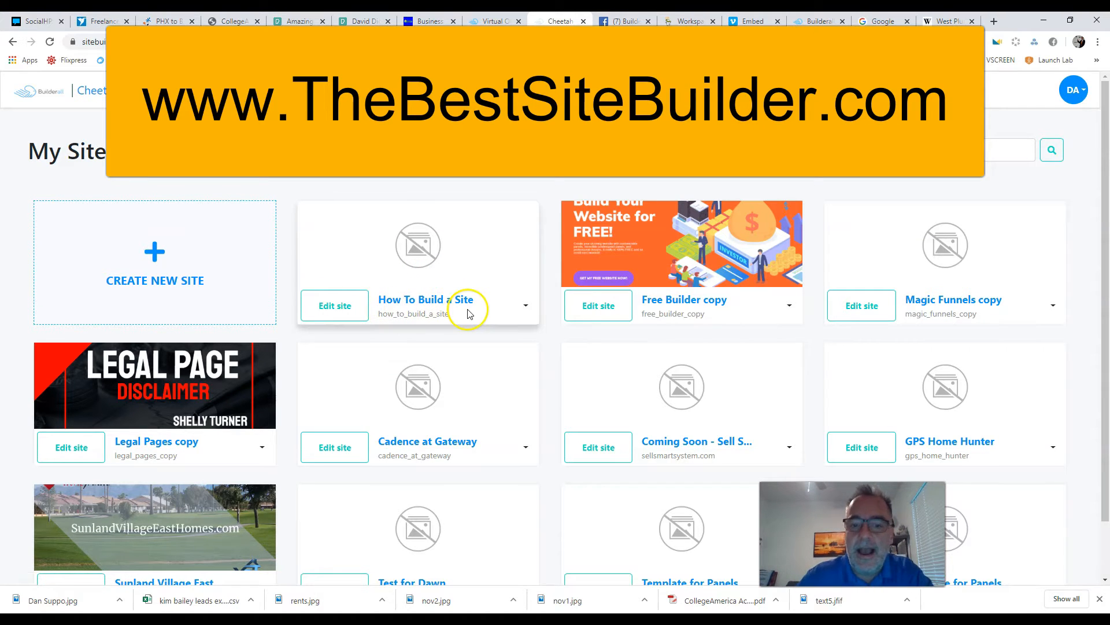
{"action": "left_click", "coordinate": [333, 311]}
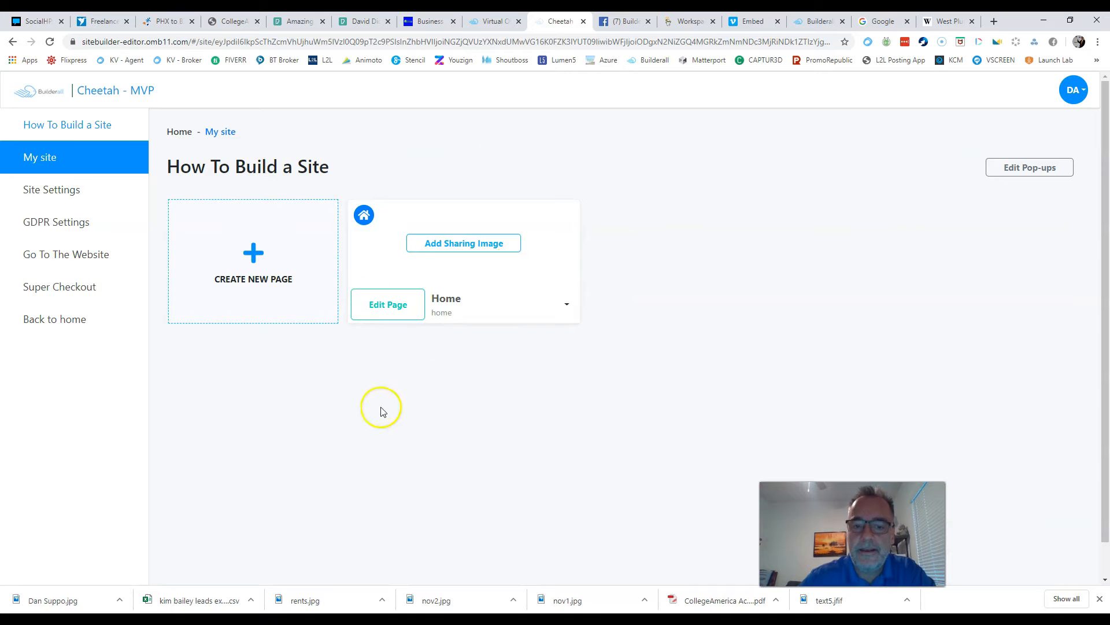
Step: Open the project's Home page in the editor, review its sections from header to footer, and close the editor
{"action": "left_click", "coordinate": [384, 309]}
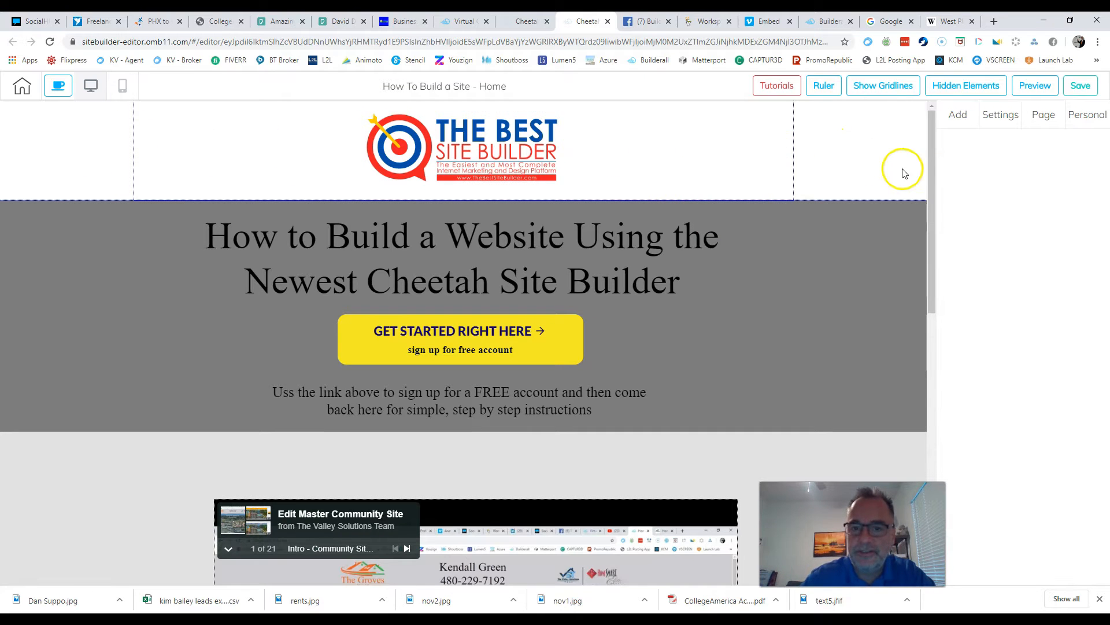
{"action": "scroll", "coordinate": [905, 174], "scroll_direction": "down", "scroll_amount": 10}
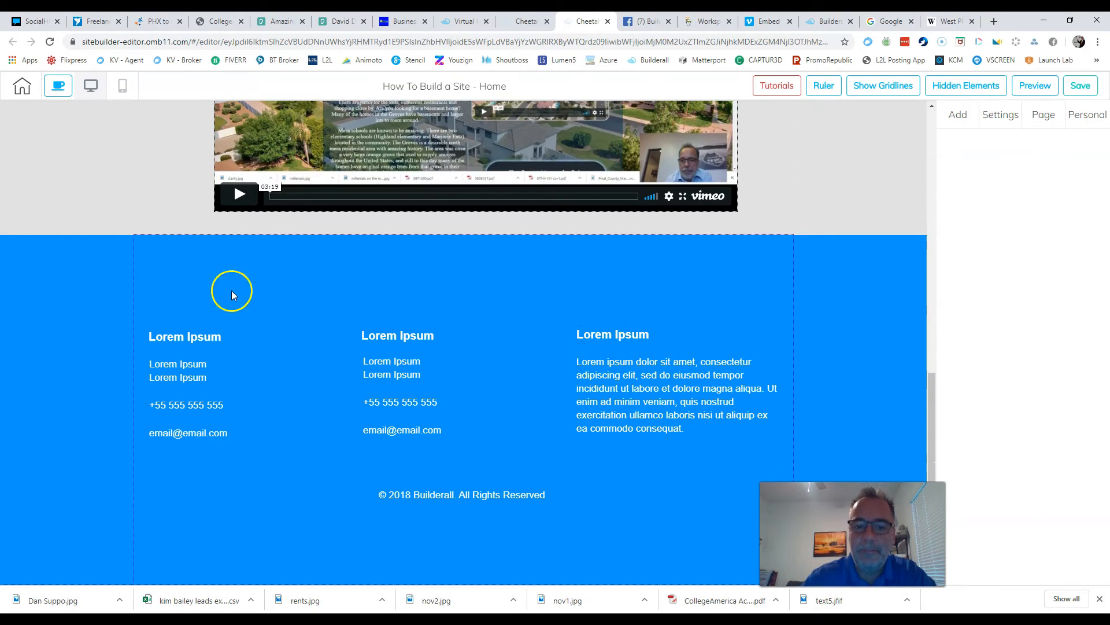
{"action": "scroll", "coordinate": [834, 444], "scroll_direction": "up", "scroll_amount": 5}
{"action": "scroll", "coordinate": [834, 445], "scroll_direction": "up", "scroll_amount": 6}
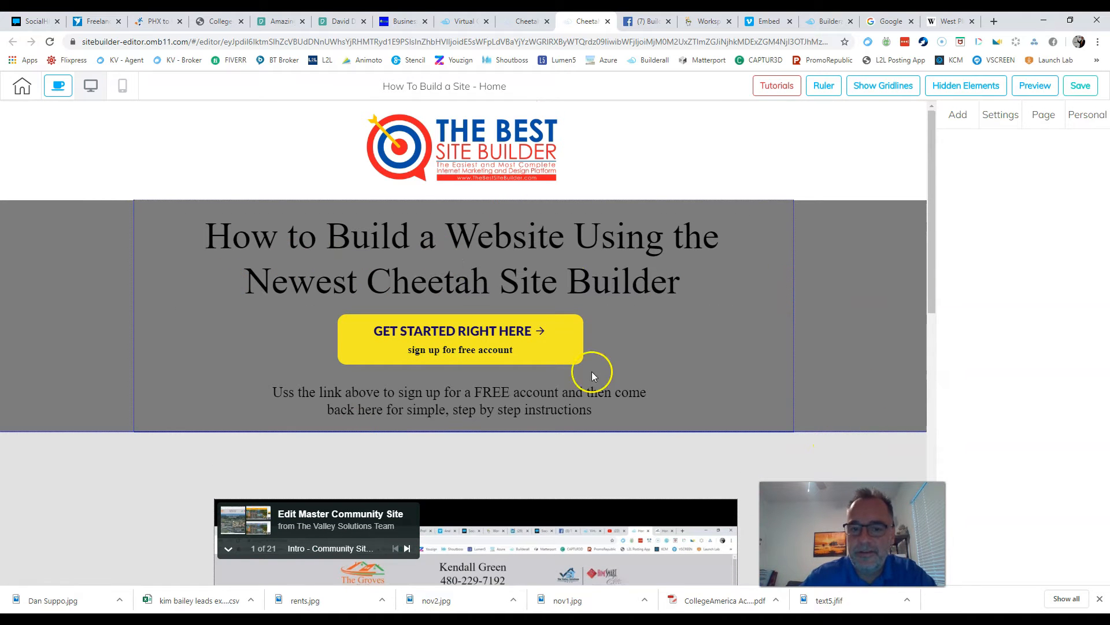
{"action": "scroll", "coordinate": [711, 344], "scroll_direction": "down", "scroll_amount": 3}
{"action": "scroll", "coordinate": [888, 338], "scroll_direction": "up", "scroll_amount": 3}
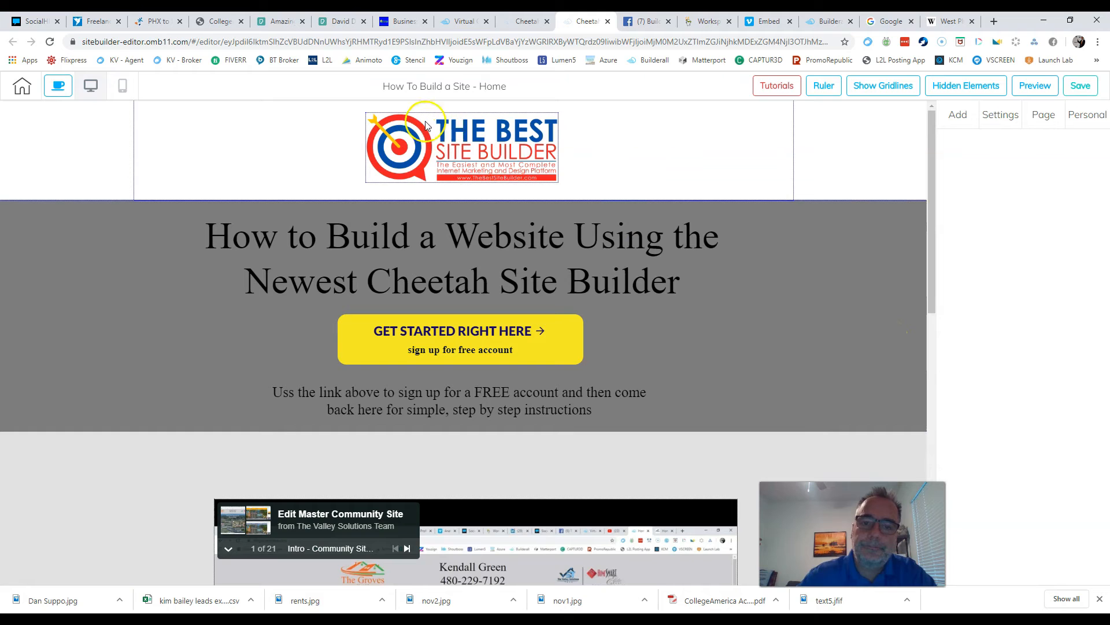
{"action": "left_click", "coordinate": [609, 23]}
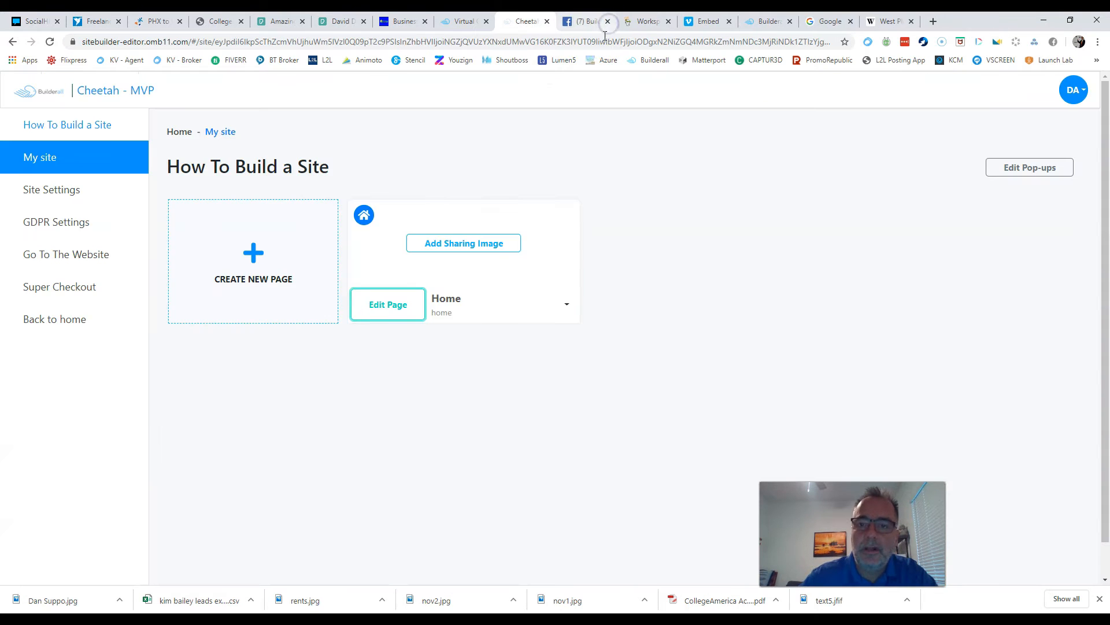
Step: Create and save a new page with the name, title and description all set to Test Page
{"action": "left_click", "coordinate": [254, 253]}
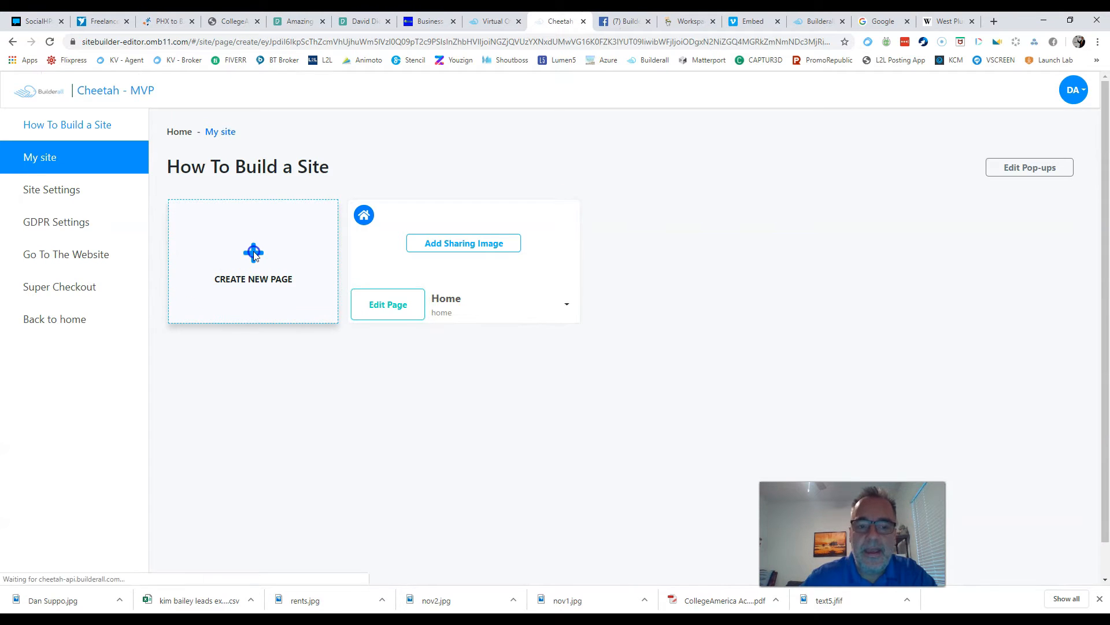
{"action": "left_click", "coordinate": [291, 280]}
{"action": "type", "text": "Test Page"}
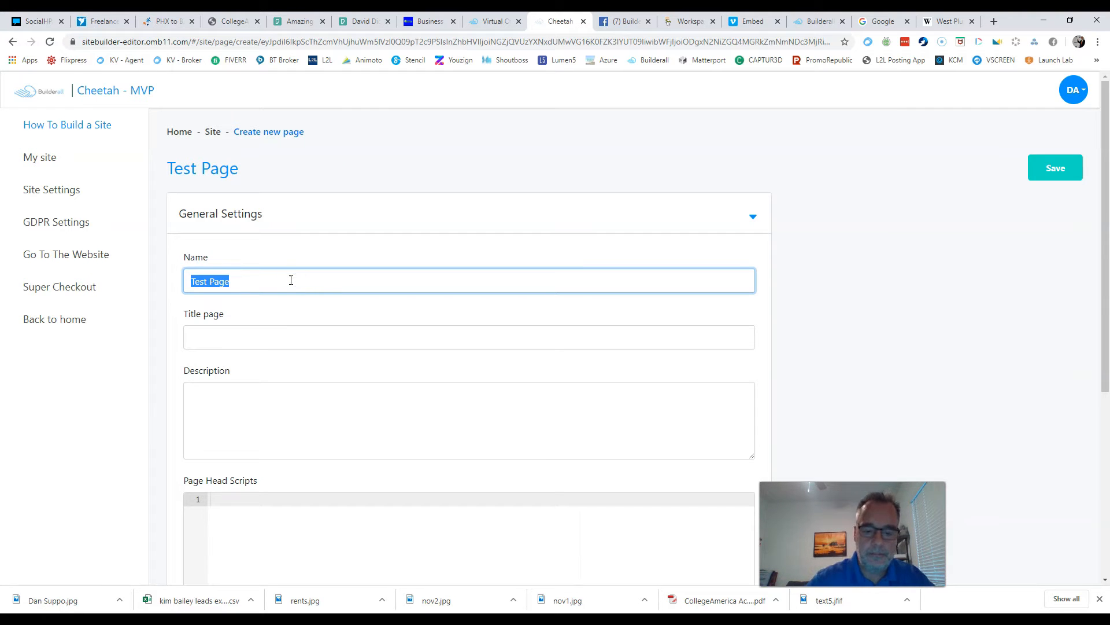
{"action": "left_click", "coordinate": [252, 336]}
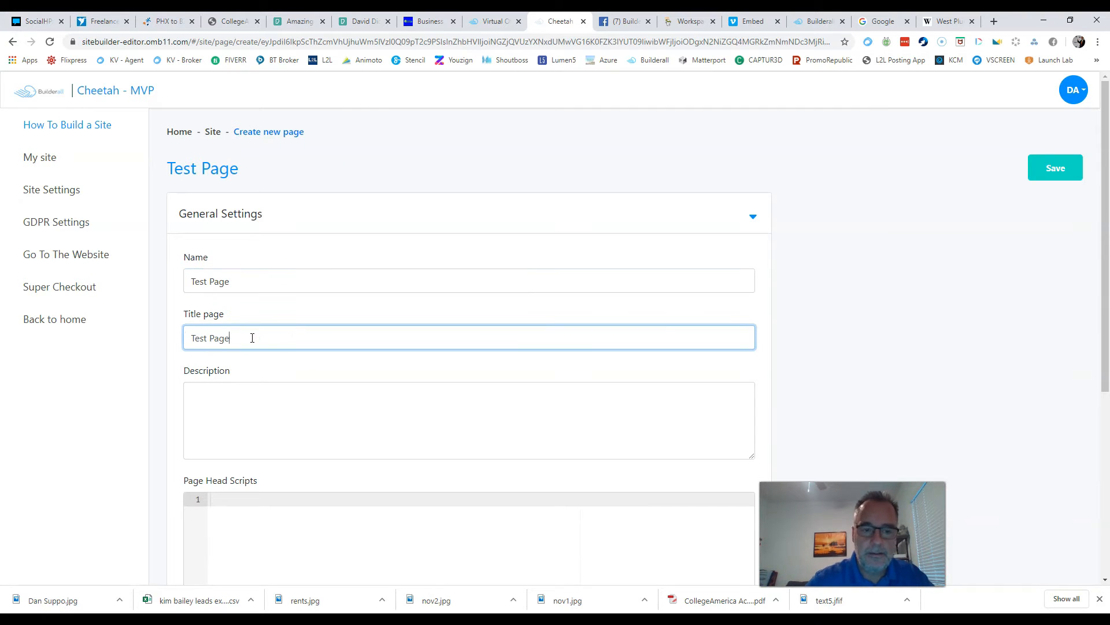
{"action": "left_click", "coordinate": [257, 397]}
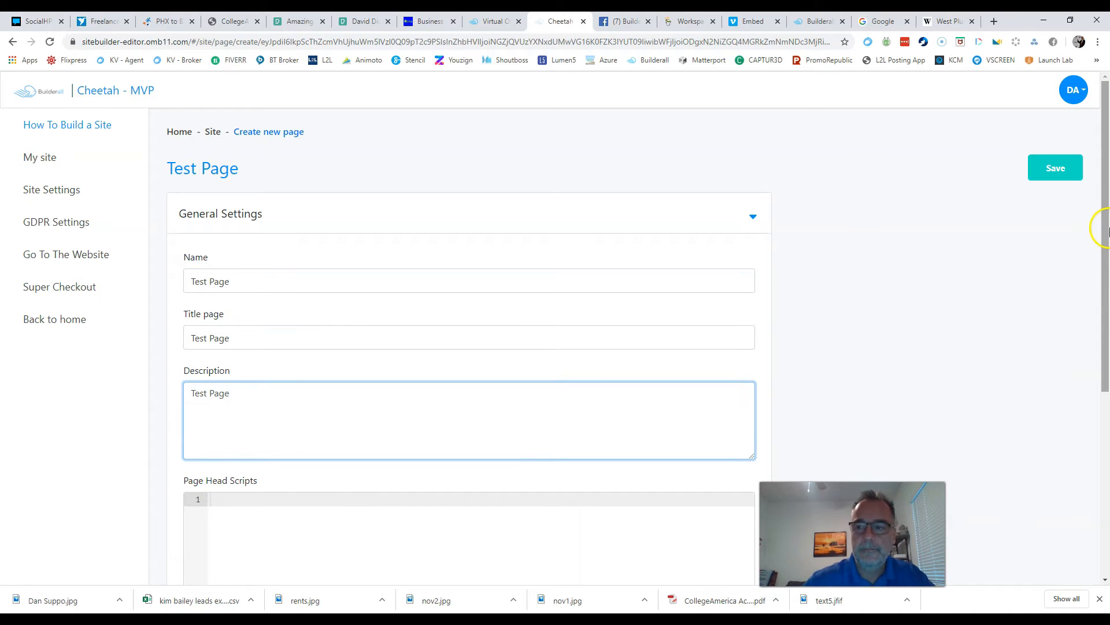
{"action": "left_click", "coordinate": [1039, 173]}
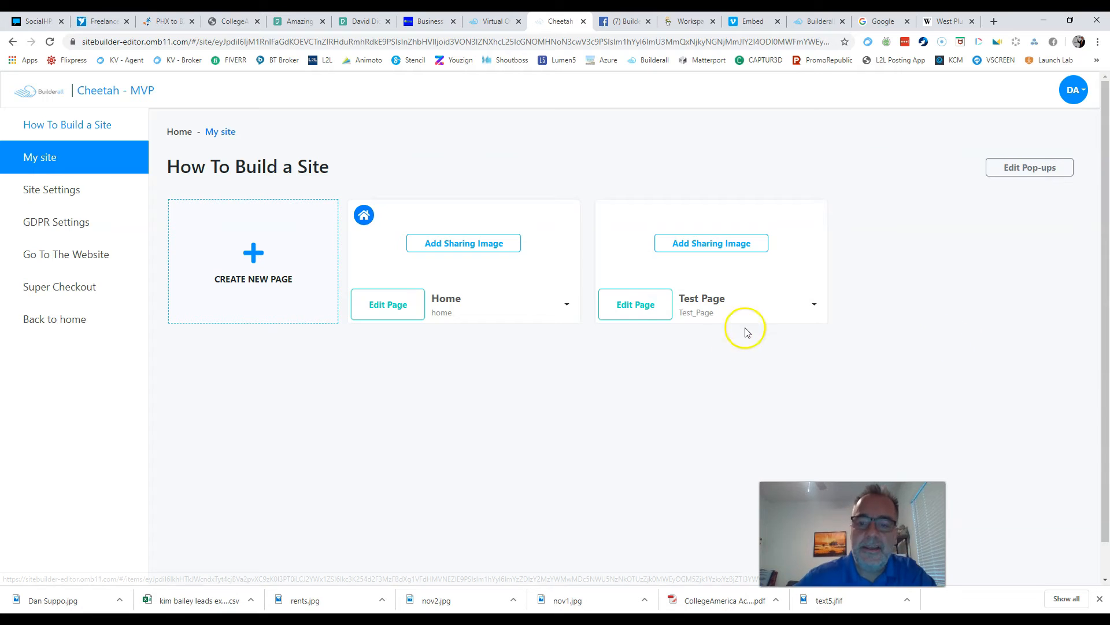
Step: Open the Test Page in the editor and add the Header - 01 panel to it
{"action": "left_click", "coordinate": [627, 313]}
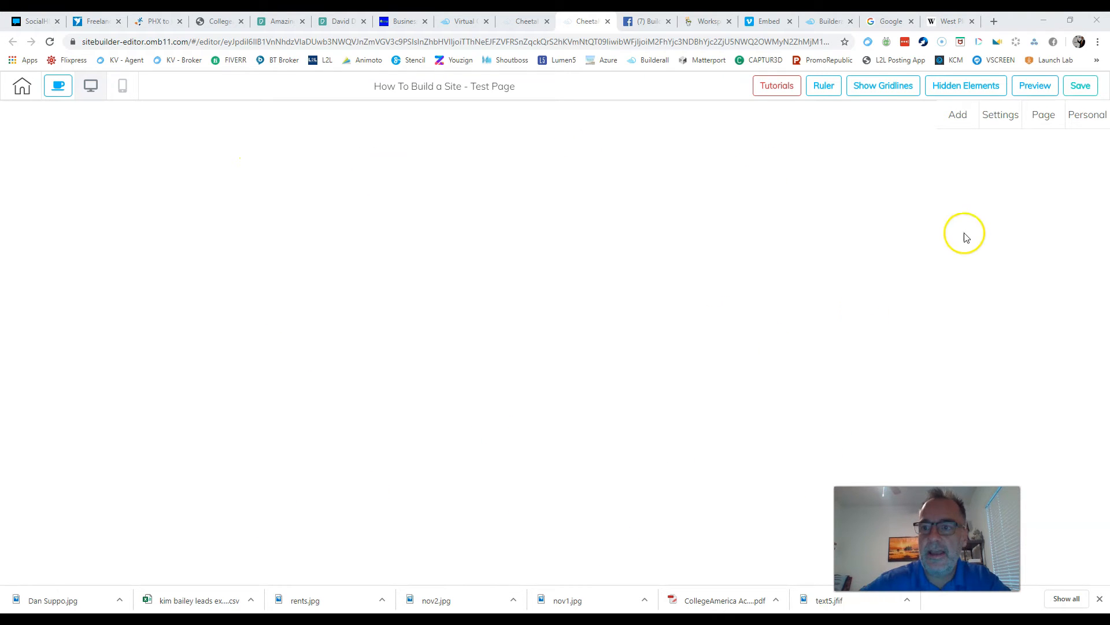
{"action": "left_click", "coordinate": [957, 118]}
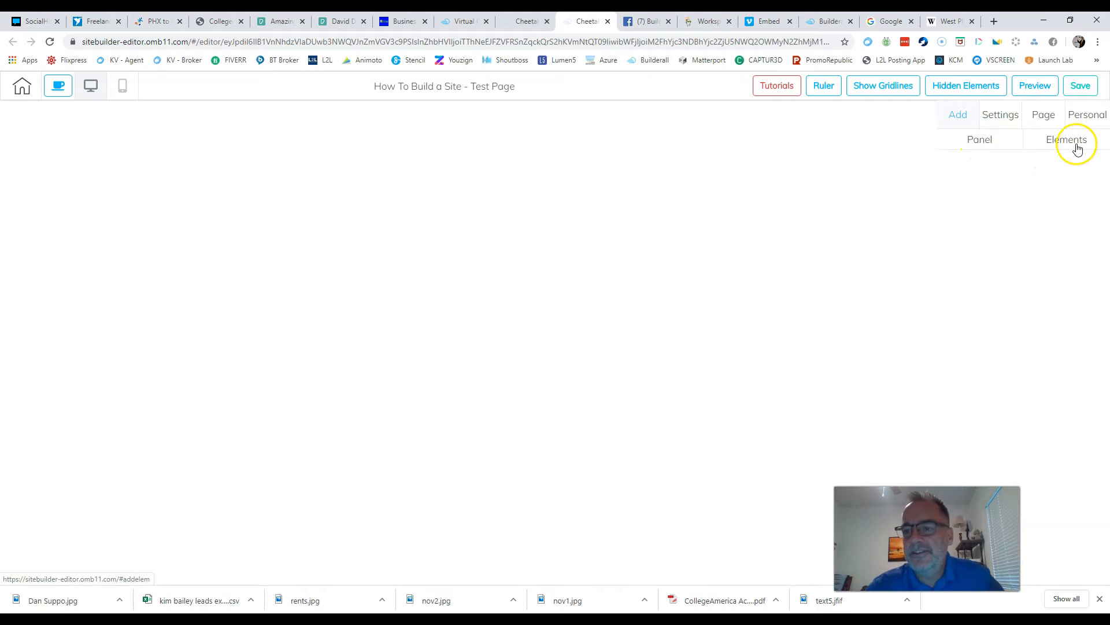
{"action": "left_click", "coordinate": [971, 144]}
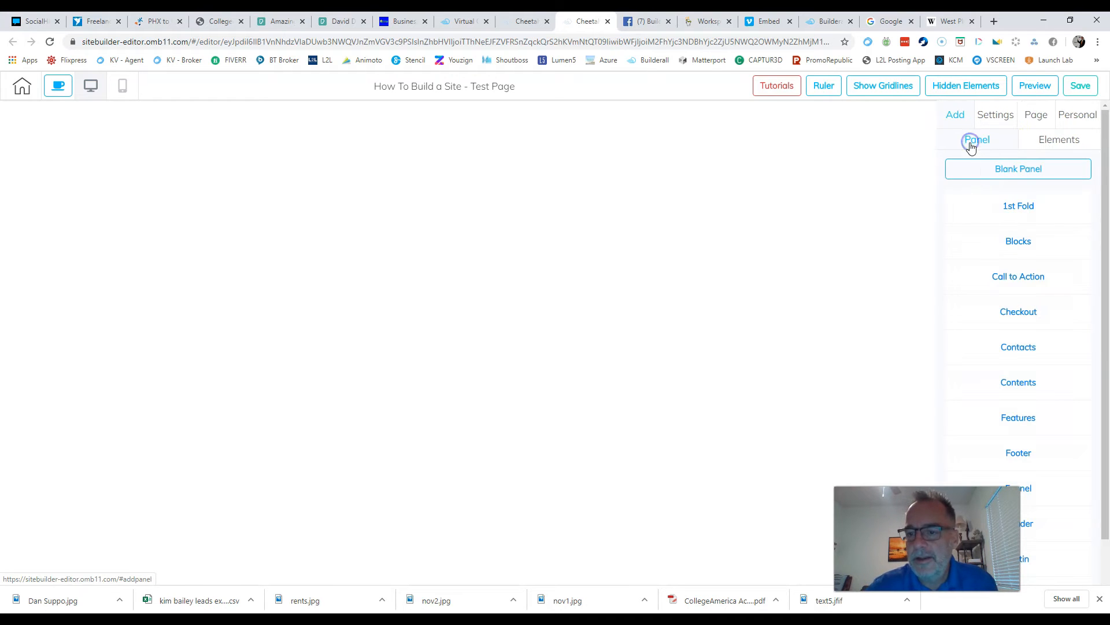
{"action": "scroll", "coordinate": [983, 255], "scroll_direction": "down", "scroll_amount": 1}
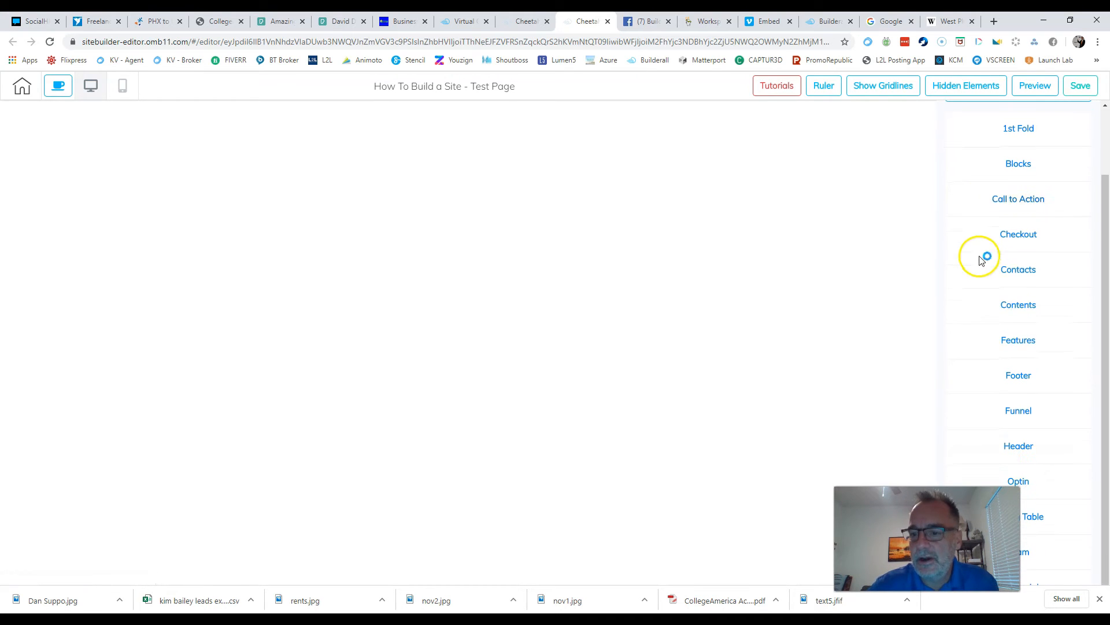
{"action": "left_click", "coordinate": [1024, 451]}
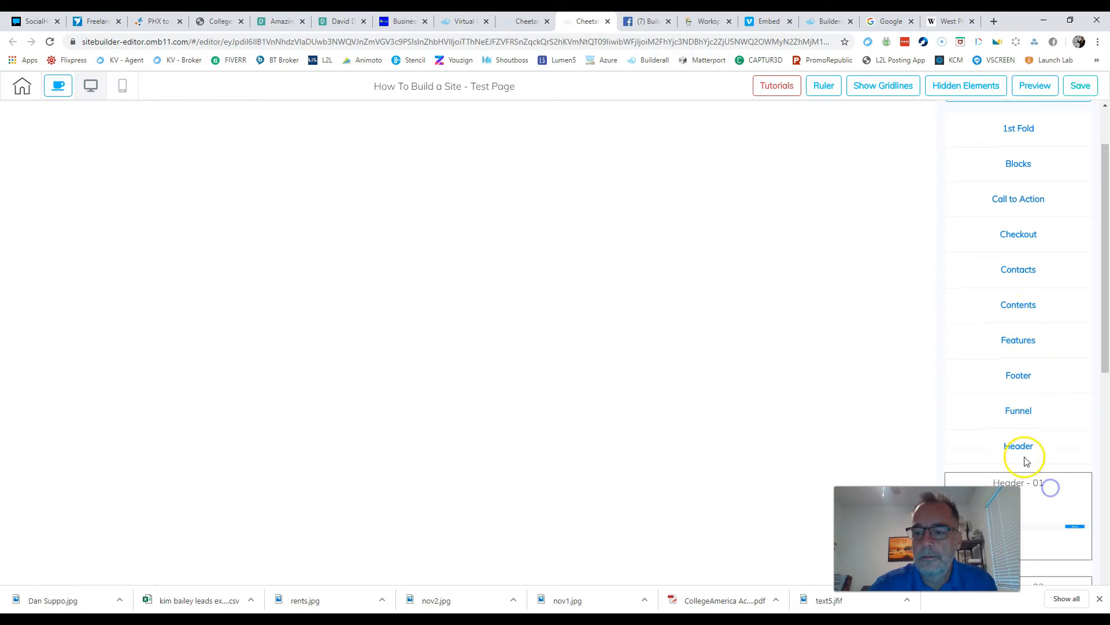
{"action": "left_click", "coordinate": [578, 125]}
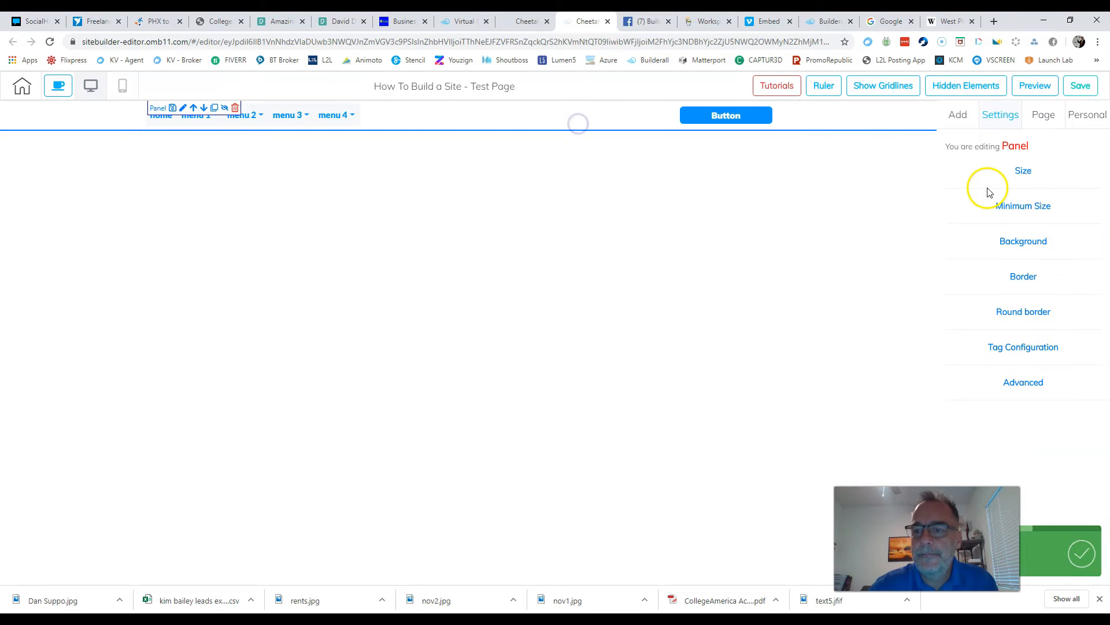
Step: Add a blank panel below the header
{"action": "left_click", "coordinate": [958, 115]}
{"action": "left_click", "coordinate": [982, 142]}
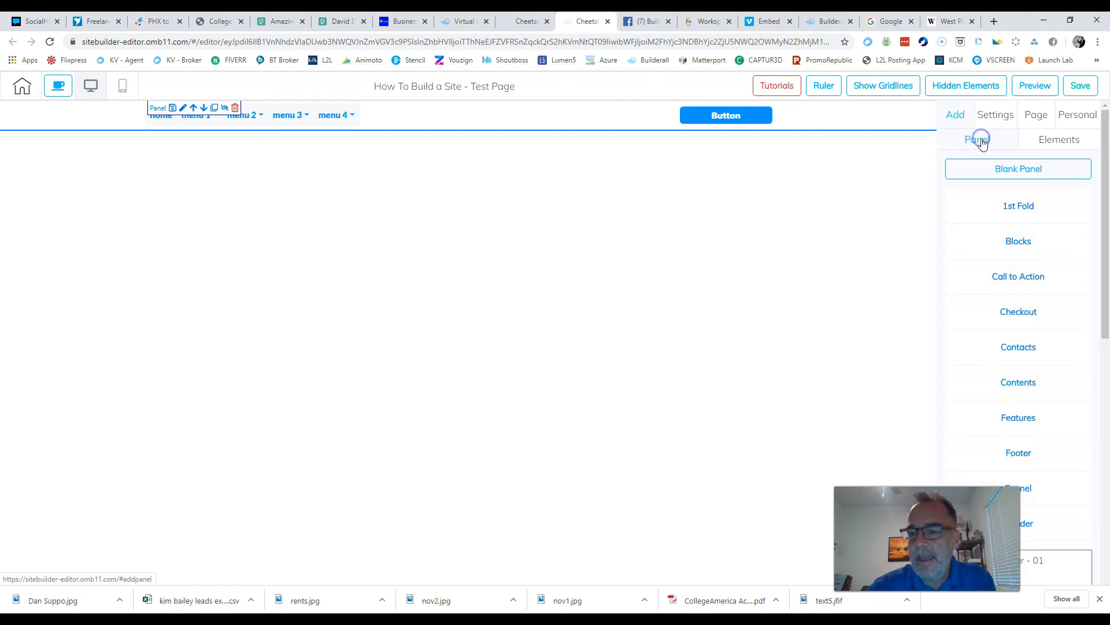
{"action": "left_click", "coordinate": [1022, 173]}
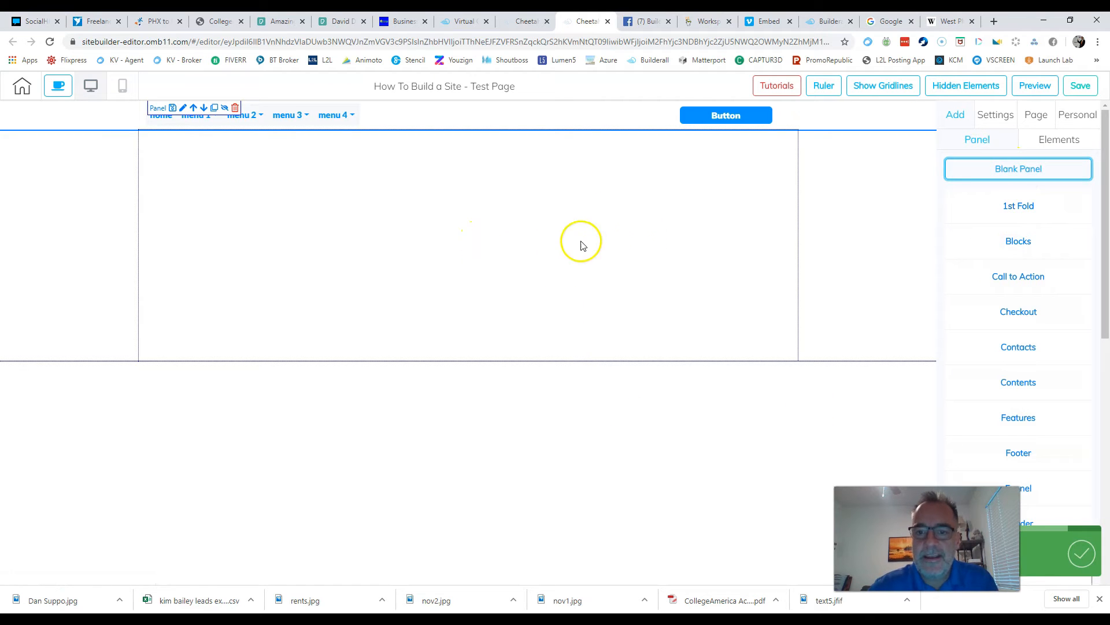
Step: Try out background colors on the blank panel, first blue 5A7DAD and finally gray A9A9A9
{"action": "left_click", "coordinate": [742, 272]}
{"action": "left_click", "coordinate": [1000, 241]}
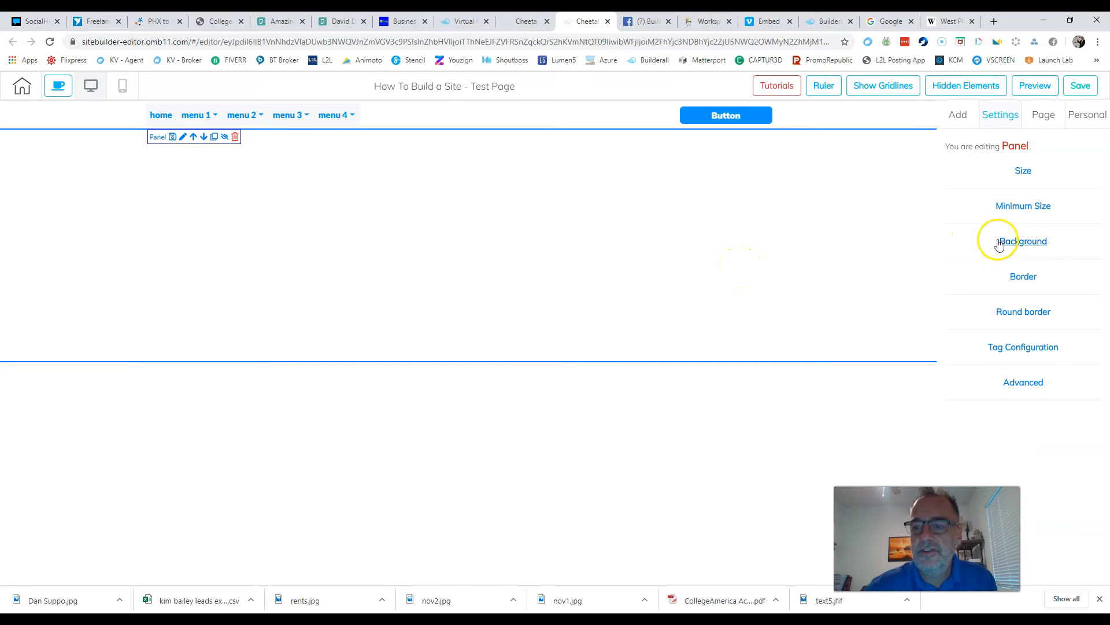
{"action": "left_click", "coordinate": [988, 296]}
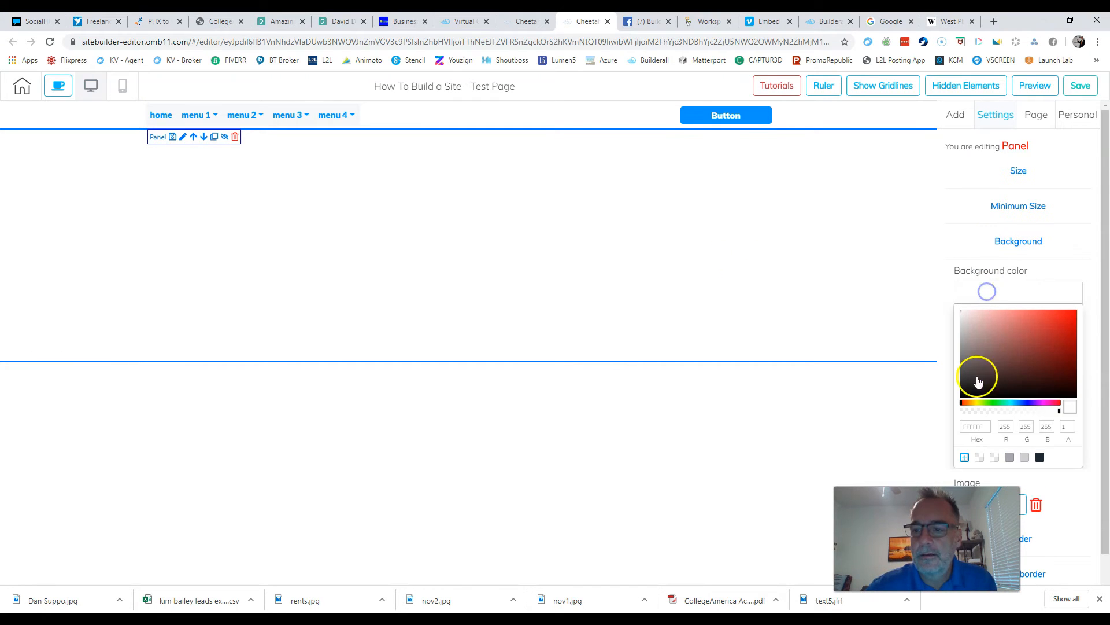
{"action": "left_click_drag", "start_coordinate": [1002, 405], "coordinate": [1019, 403]}
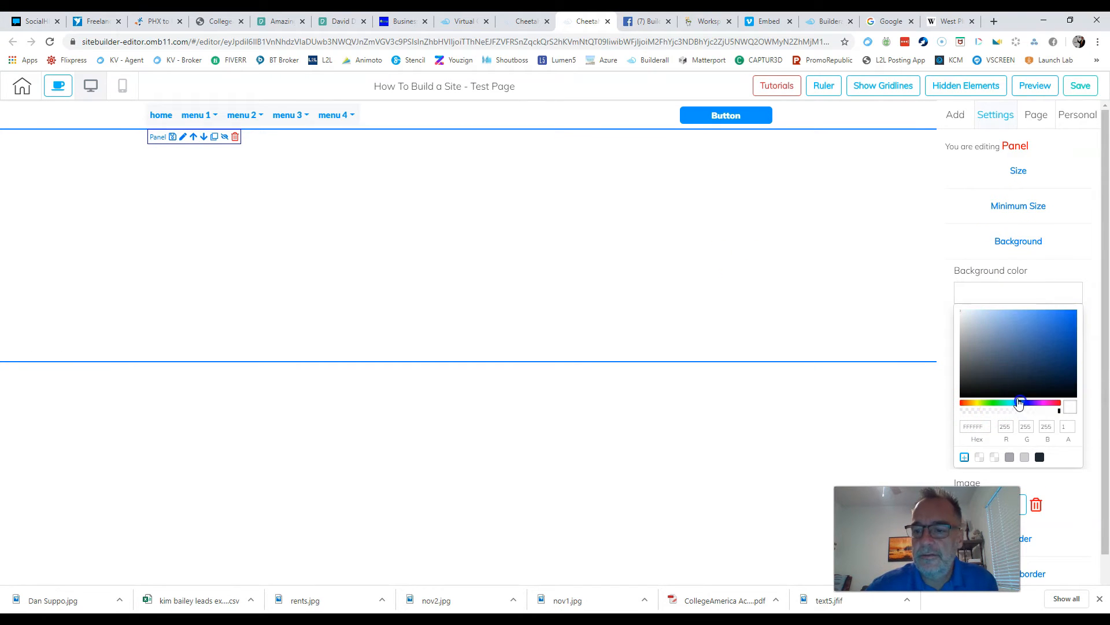
{"action": "left_click", "coordinate": [1017, 339]}
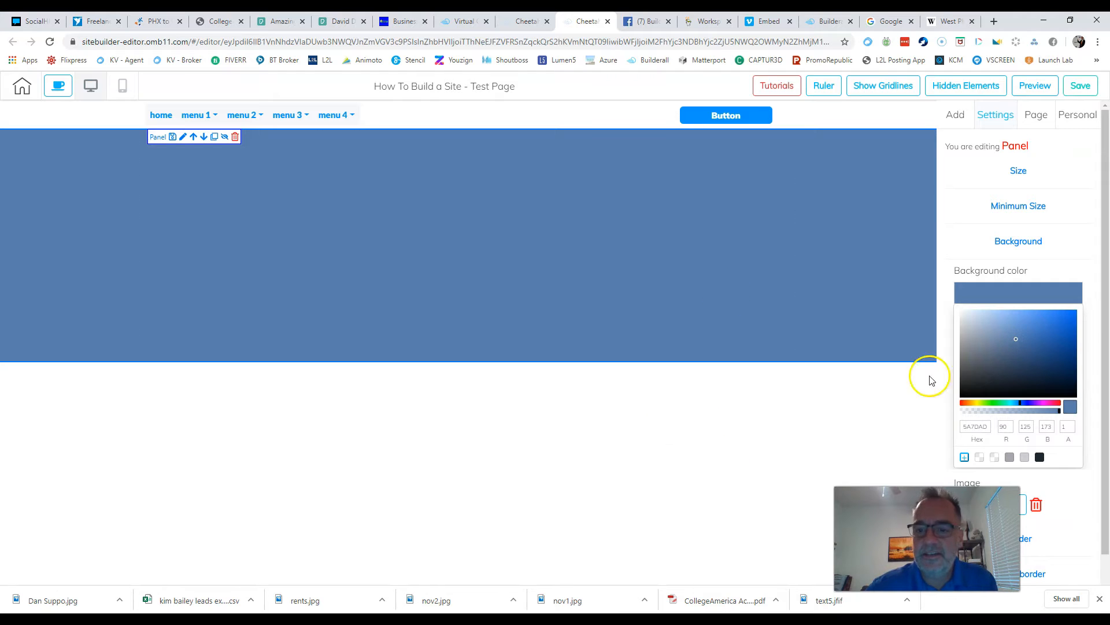
{"action": "left_click", "coordinate": [975, 340]}
{"action": "left_click_drag", "start_coordinate": [968, 347], "coordinate": [959, 342]}
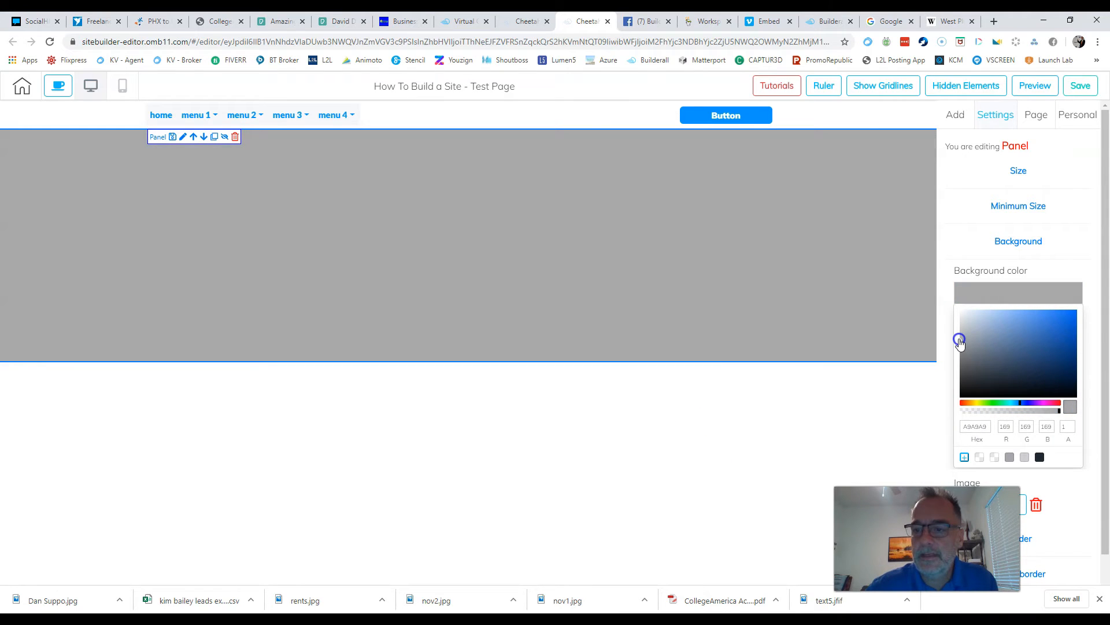
Step: Add the blue three-column Footers - 10 panel below the blank panel
{"action": "left_click", "coordinate": [957, 117]}
{"action": "left_click", "coordinate": [982, 138]}
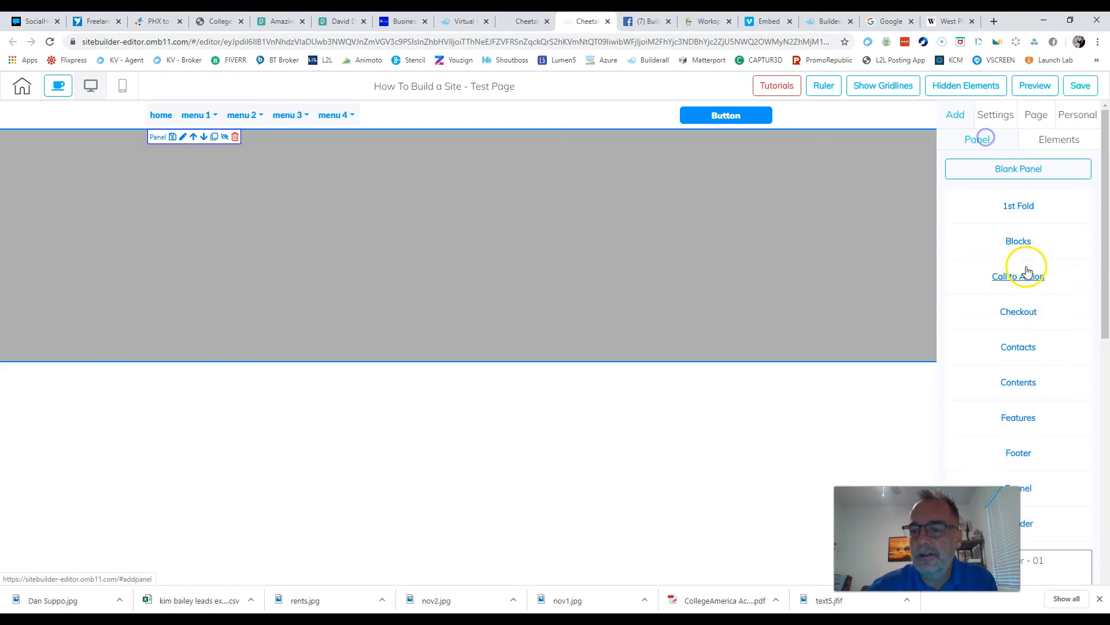
{"action": "scroll", "coordinate": [1036, 341], "scroll_direction": "down", "scroll_amount": 4}
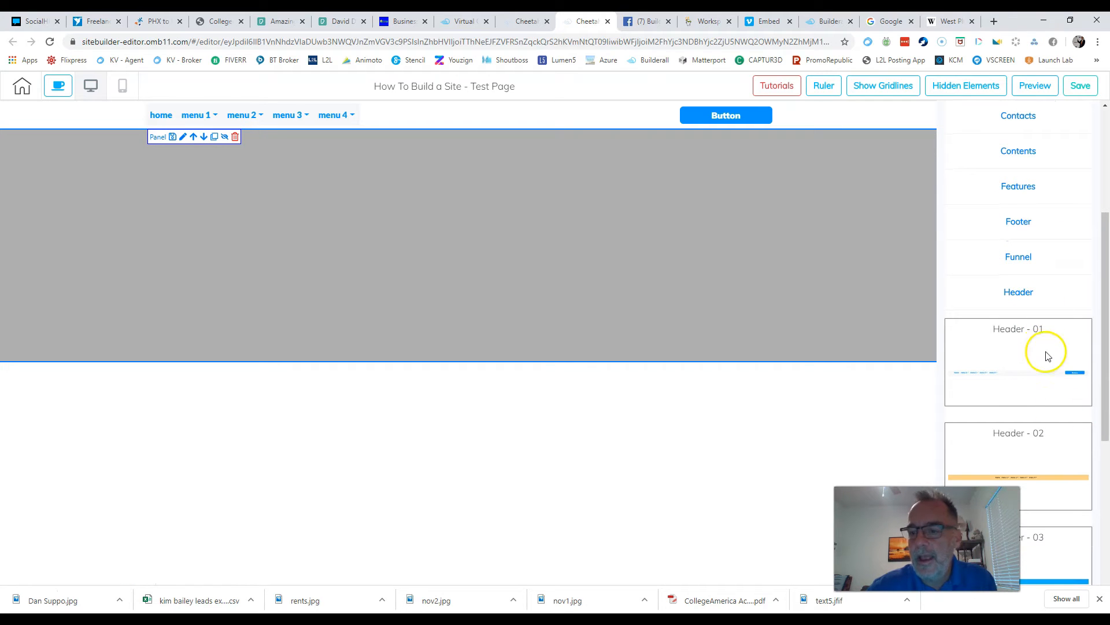
{"action": "left_click", "coordinate": [1021, 223]}
{"action": "scroll", "coordinate": [1044, 397], "scroll_direction": "down", "scroll_amount": 3}
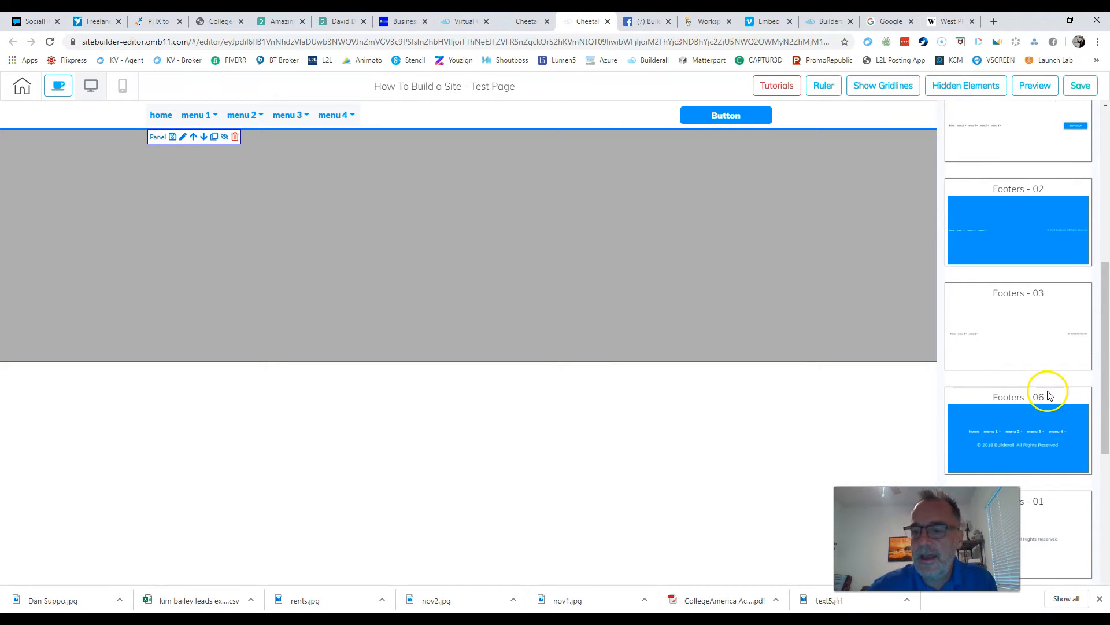
{"action": "scroll", "coordinate": [1052, 440], "scroll_direction": "down", "scroll_amount": 3}
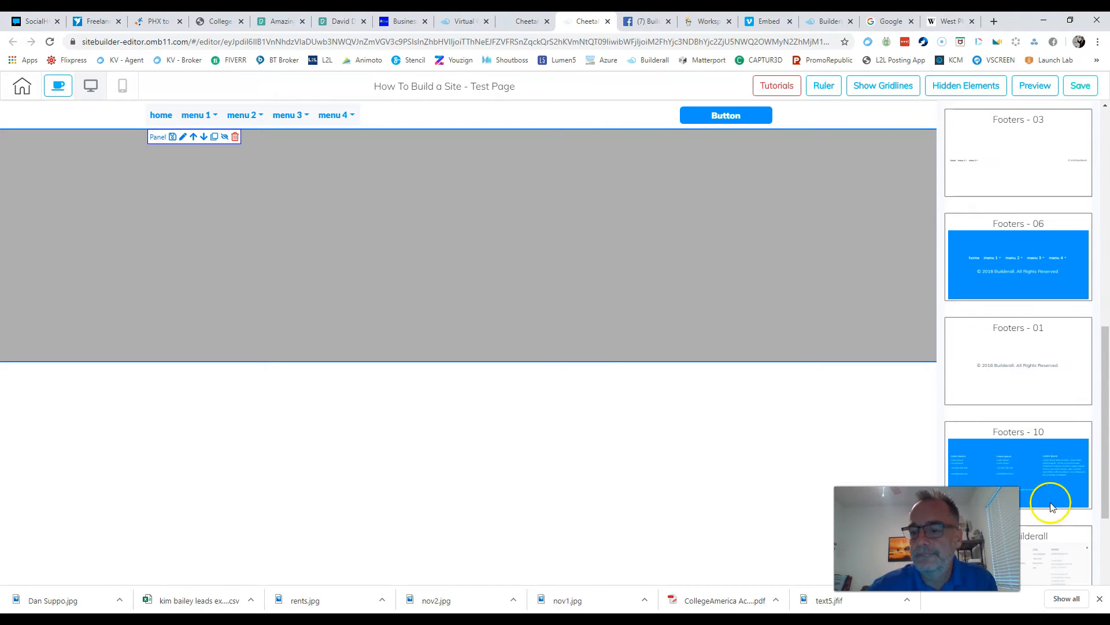
{"action": "left_click", "coordinate": [1027, 463]}
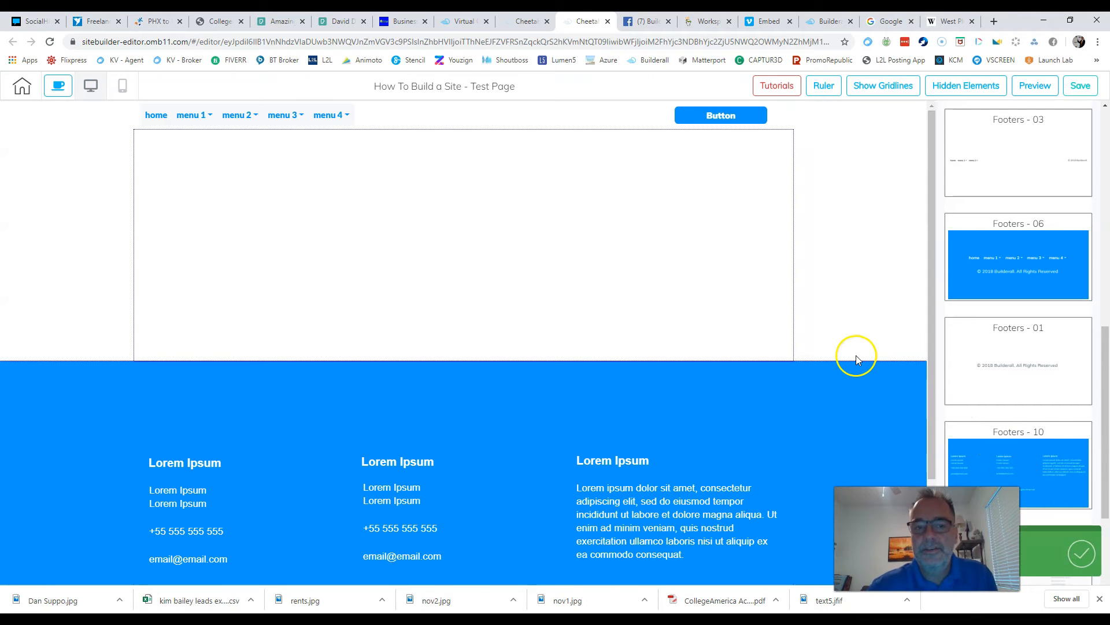
Step: Review the plumbing company's homepage down to its footer for layout reference, and return to the Test Page editor
{"action": "left_click", "coordinate": [949, 20]}
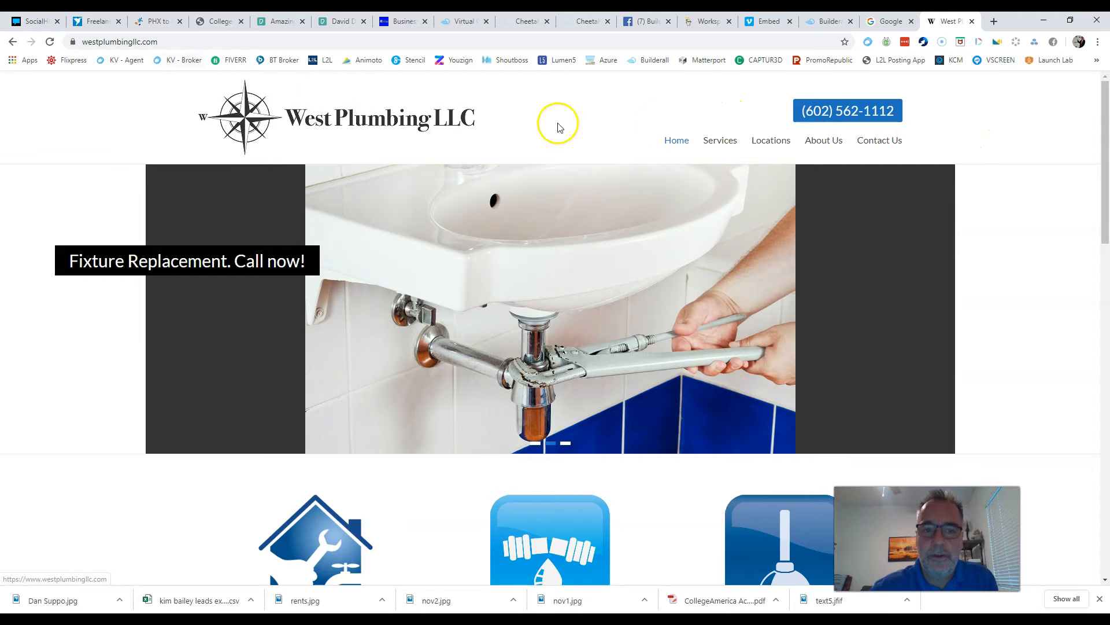
{"action": "scroll", "coordinate": [981, 235], "scroll_direction": "down", "scroll_amount": 12}
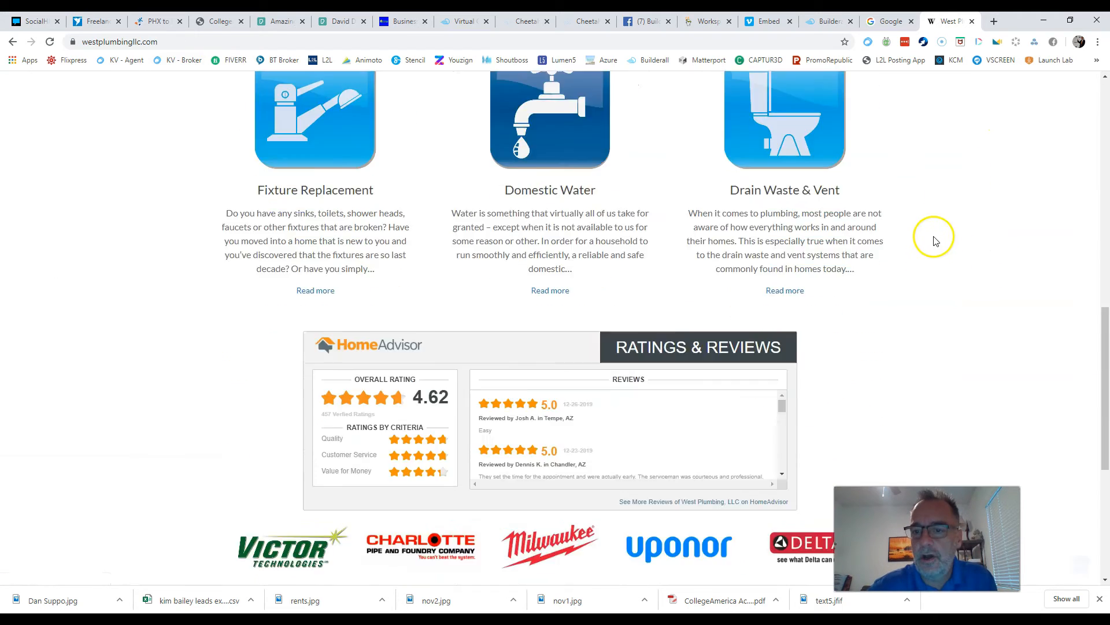
{"action": "scroll", "coordinate": [931, 260], "scroll_direction": "down", "scroll_amount": 6}
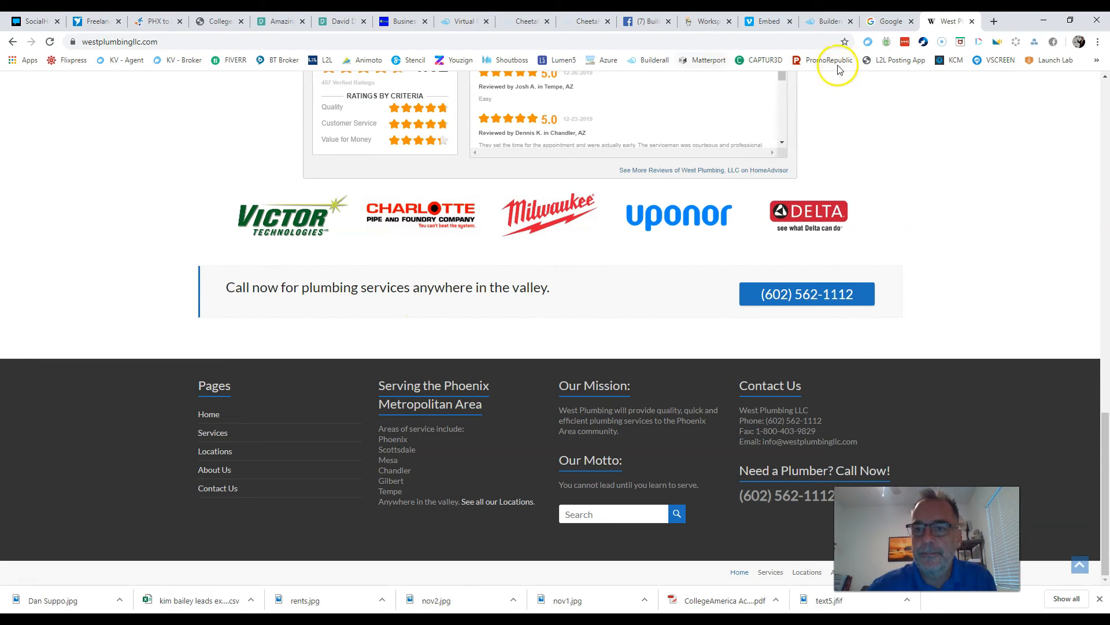
{"action": "left_click", "coordinate": [587, 23]}
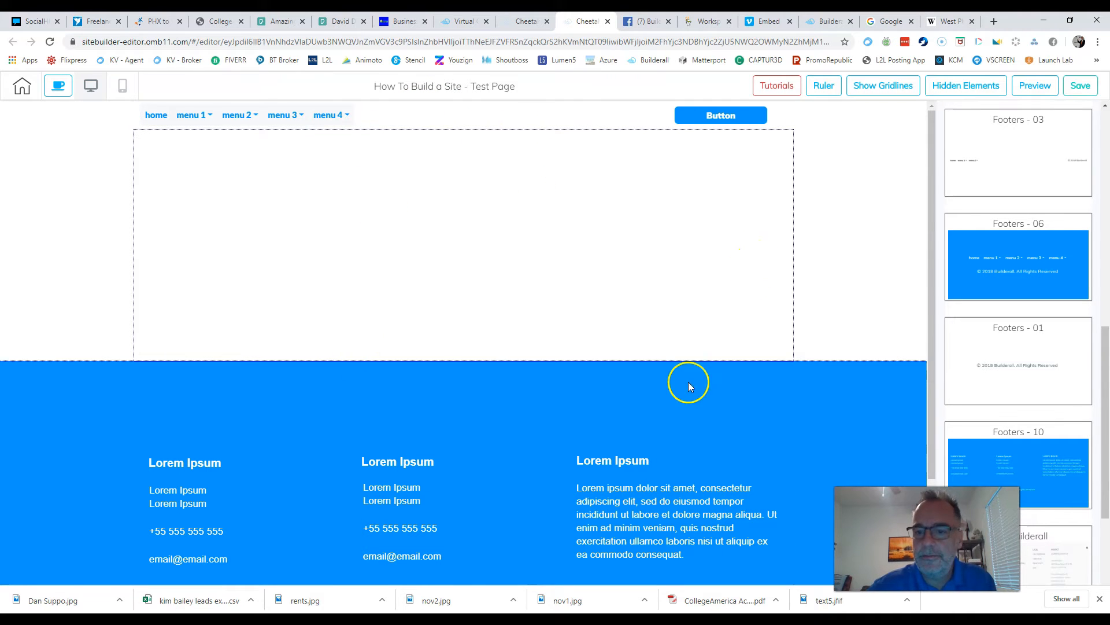
Step: Set the blank panel's background color to light gray BCBCBC, and save and publish the site
{"action": "left_click", "coordinate": [702, 240]}
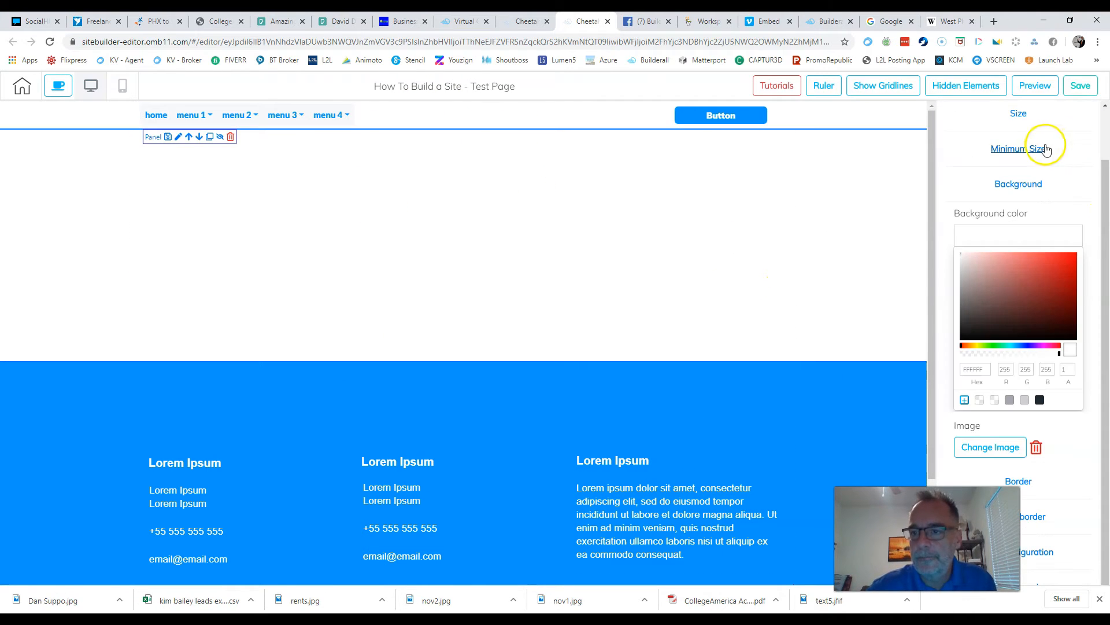
{"action": "left_click", "coordinate": [1018, 184]}
{"action": "left_click", "coordinate": [1020, 240]}
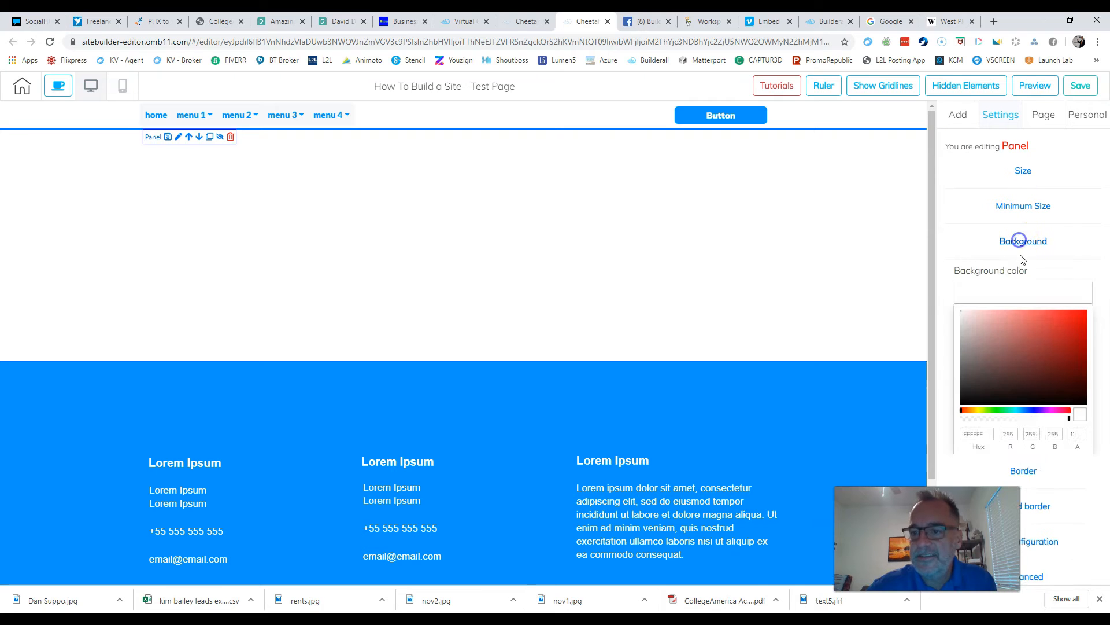
{"action": "left_click_drag", "start_coordinate": [970, 354], "coordinate": [959, 336]}
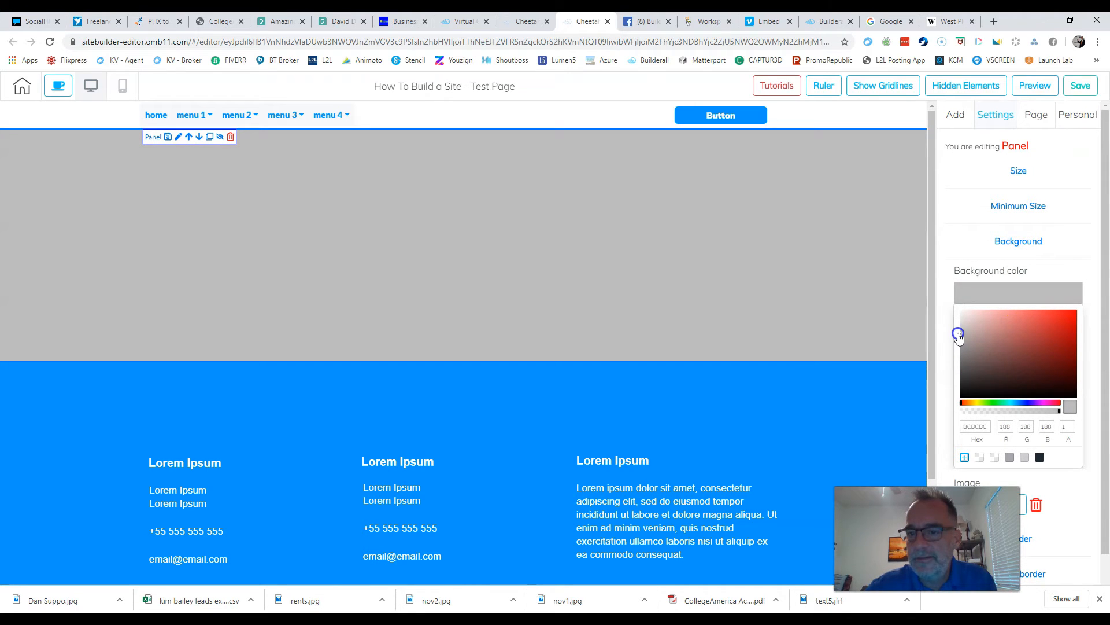
{"action": "left_click", "coordinate": [1079, 85]}
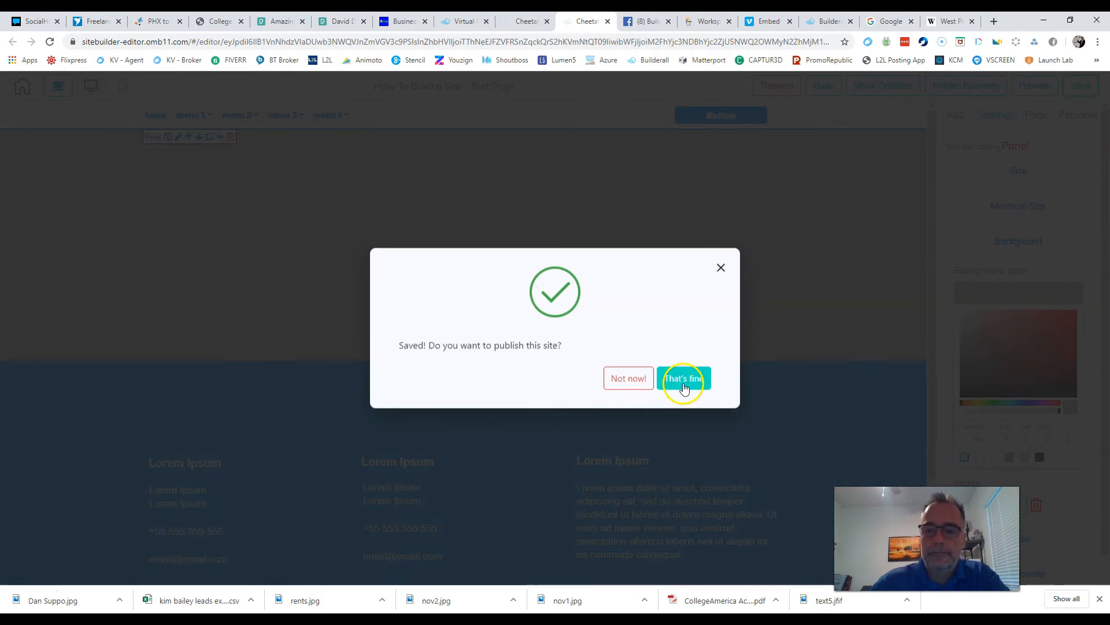
{"action": "left_click", "coordinate": [677, 374]}
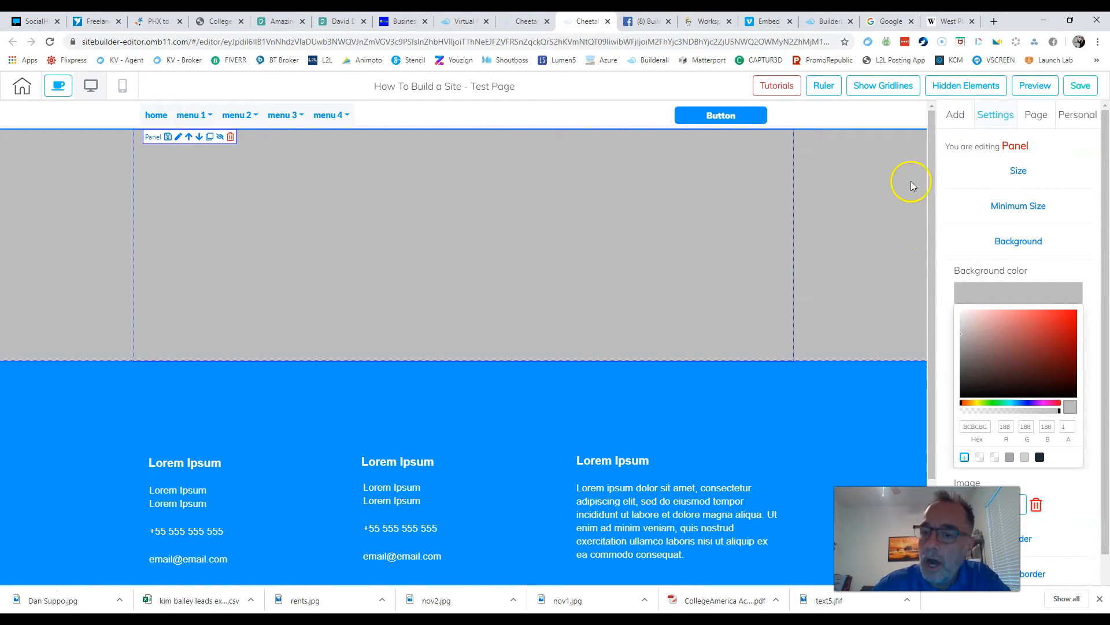
Step: Add a second blank panel and move it up above the footer
{"action": "left_click", "coordinate": [957, 115]}
{"action": "left_click", "coordinate": [966, 139]}
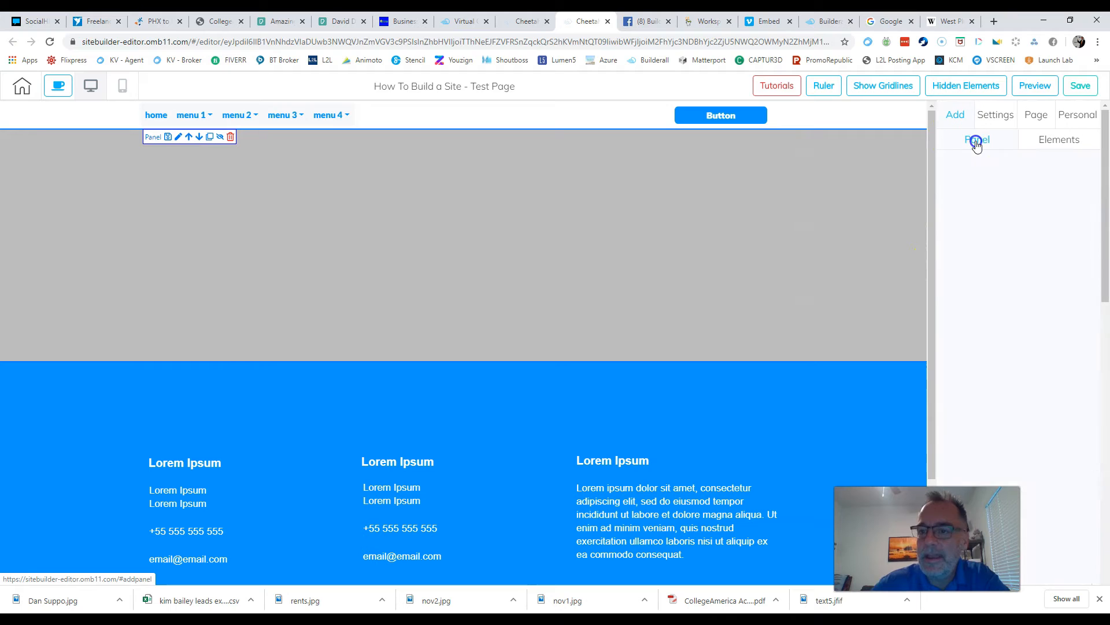
{"action": "left_click", "coordinate": [996, 170]}
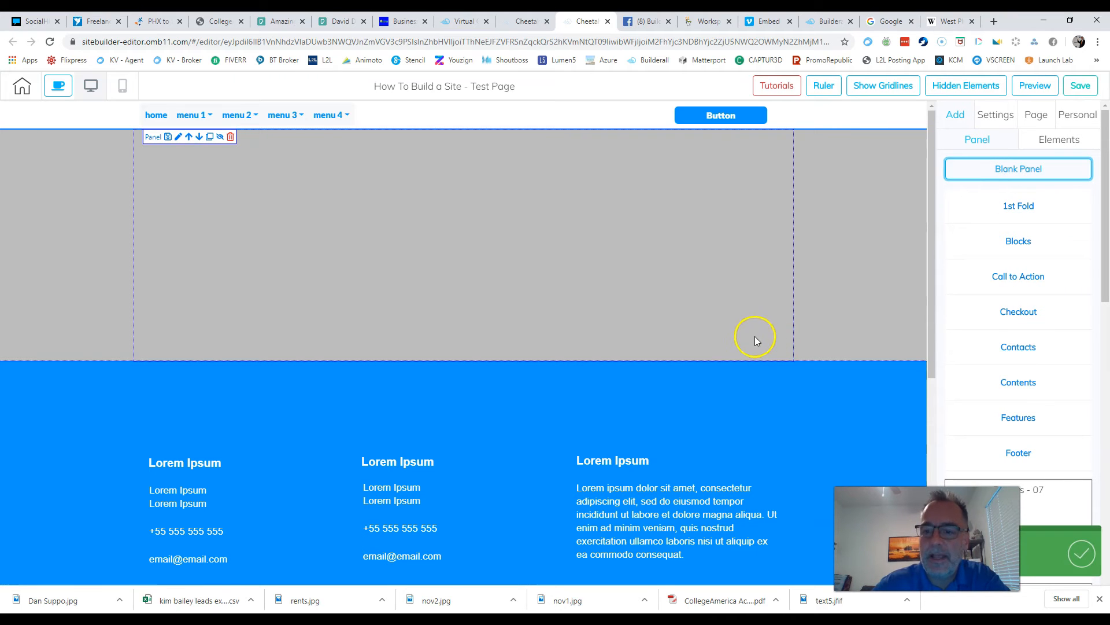
{"action": "left_click", "coordinate": [640, 486]}
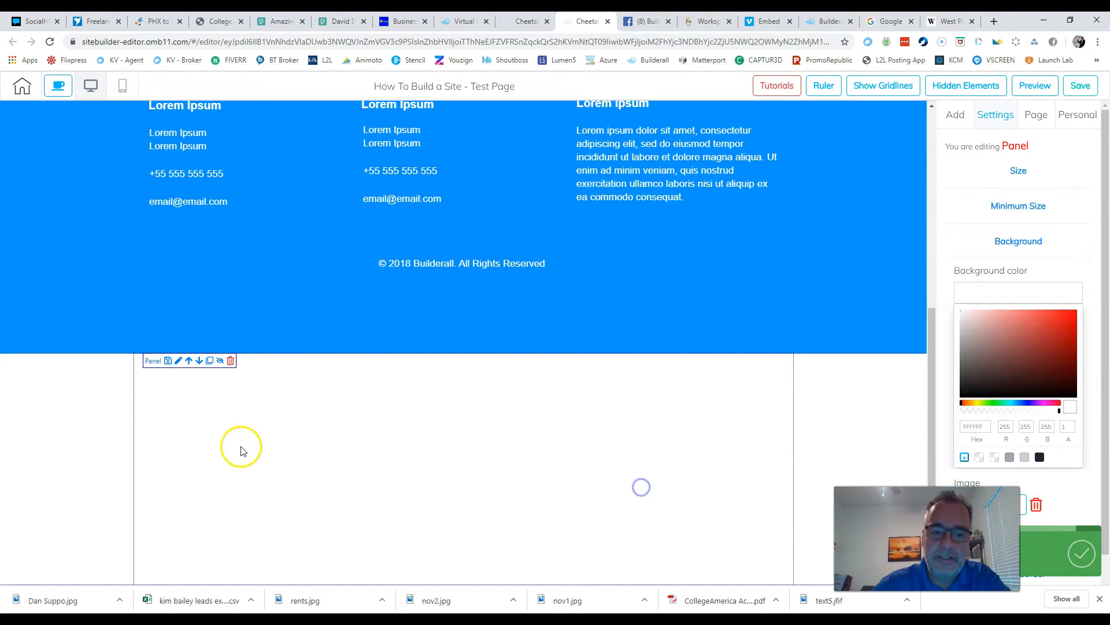
{"action": "left_click", "coordinate": [188, 361]}
Step: Increase the gray panel's height to 605 and check the result on the page
{"action": "scroll", "coordinate": [694, 412], "scroll_direction": "up", "scroll_amount": 6}
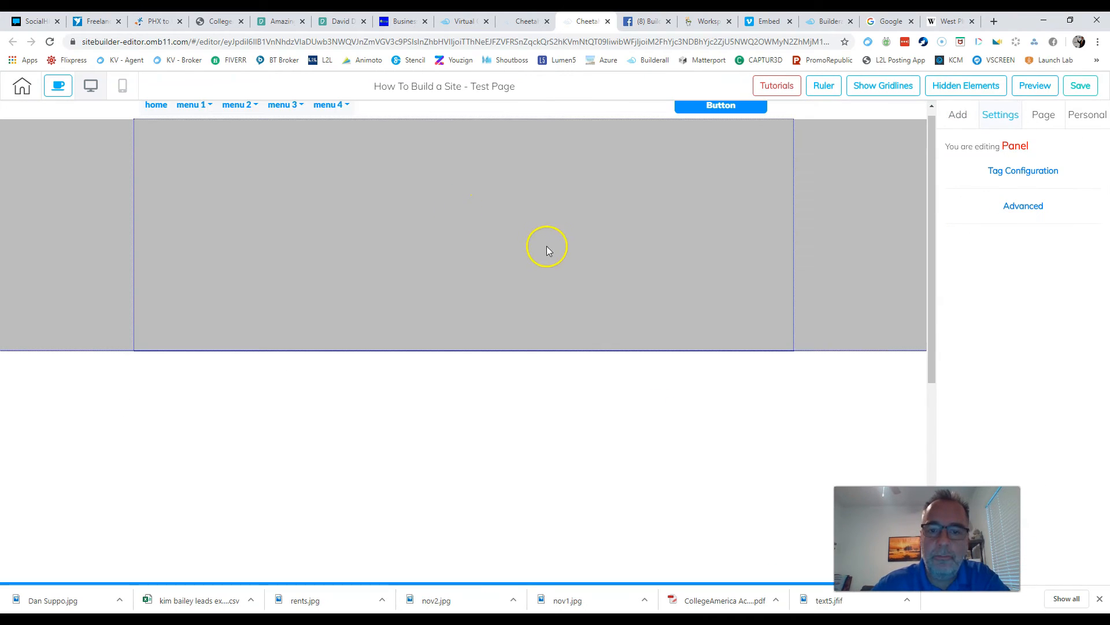
{"action": "left_click", "coordinate": [741, 275]}
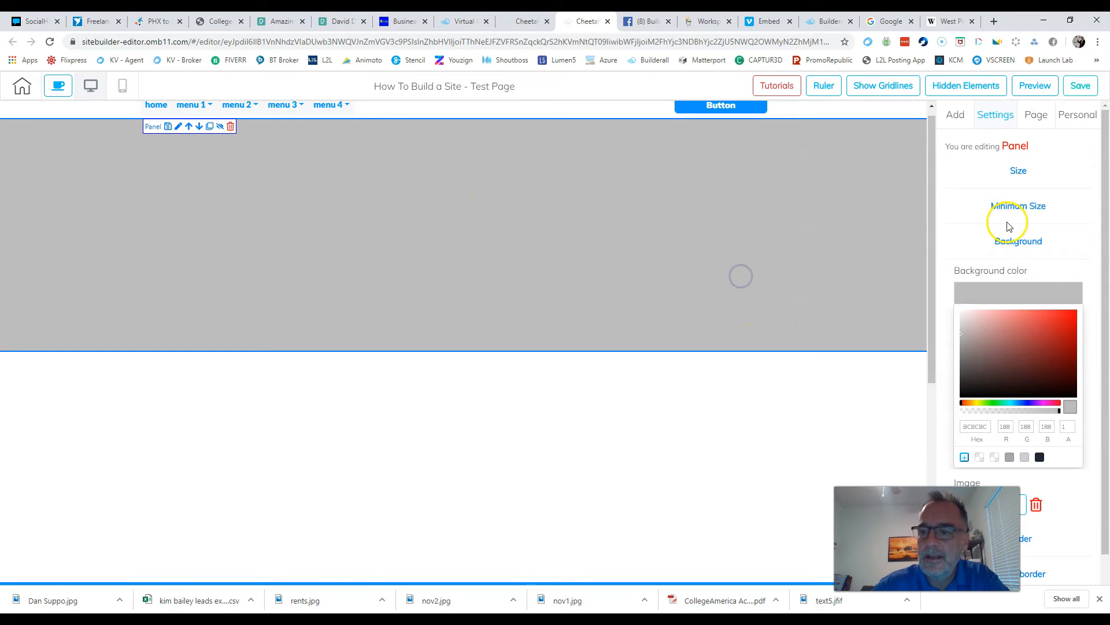
{"action": "left_click", "coordinate": [1018, 171]}
{"action": "left_click_drag", "start_coordinate": [983, 227], "coordinate": [990, 227]}
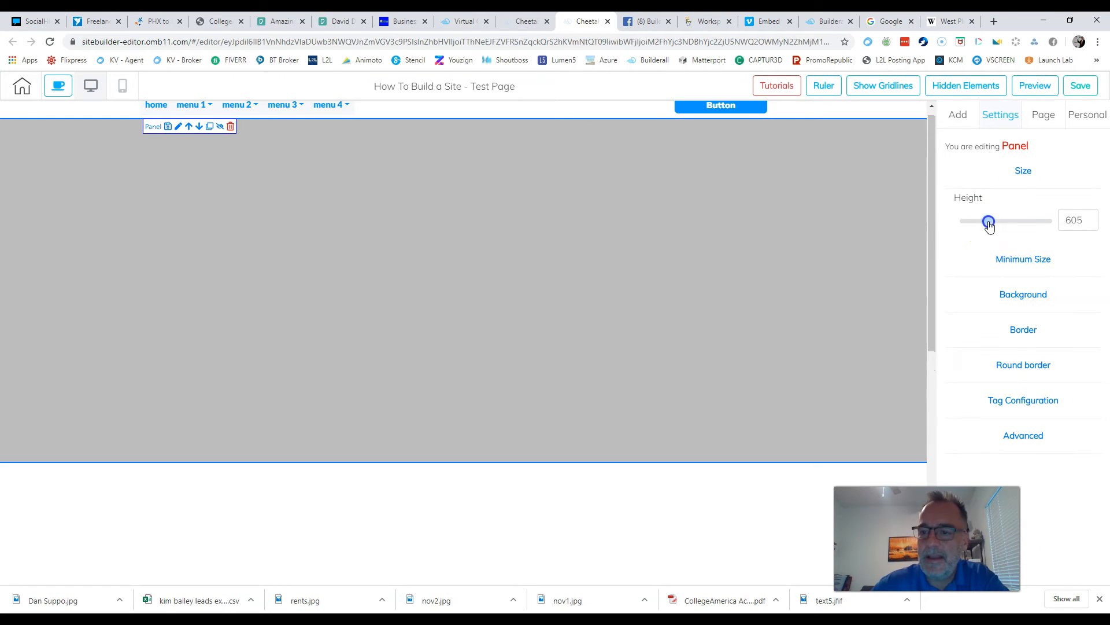
{"action": "scroll", "coordinate": [821, 234], "scroll_direction": "down", "scroll_amount": 4}
{"action": "scroll", "coordinate": [863, 280], "scroll_direction": "up", "scroll_amount": 4}
{"action": "scroll", "coordinate": [838, 332], "scroll_direction": "down", "scroll_amount": 4}
Step: Increase the height of the white blank panel below the gray one
{"action": "left_click", "coordinate": [816, 349]}
{"action": "left_click_drag", "start_coordinate": [979, 228], "coordinate": [987, 227]}
{"action": "scroll", "coordinate": [868, 292], "scroll_direction": "up", "scroll_amount": 4}
Step: Add two image elements to the gray panel and arrange them side by side, the second one slightly lower
{"action": "left_click", "coordinate": [872, 297]}
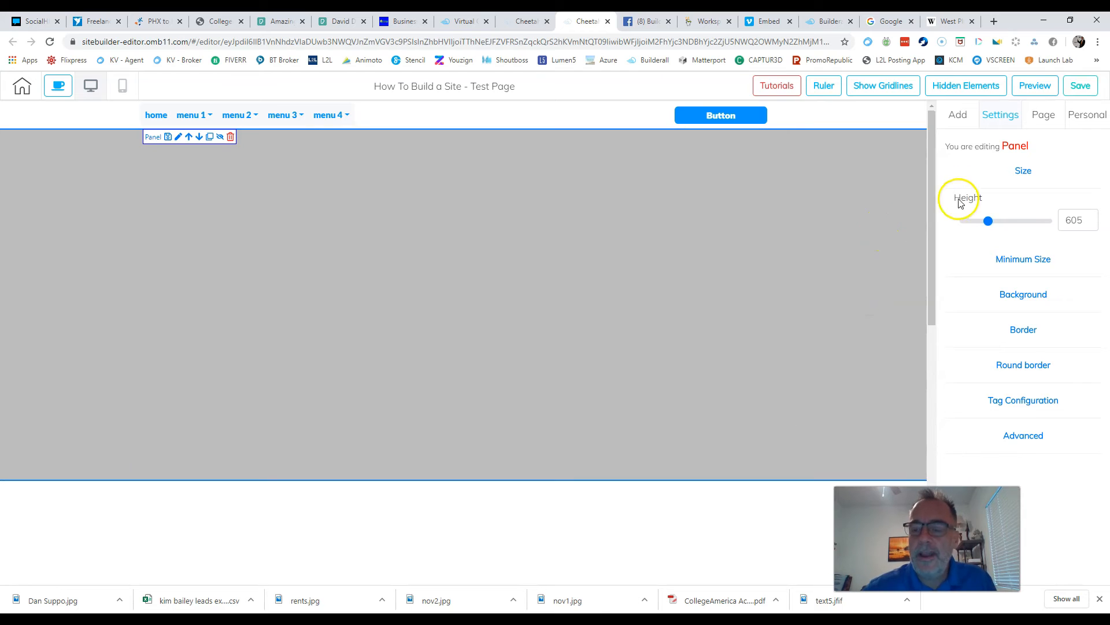
{"action": "left_click", "coordinate": [957, 115]}
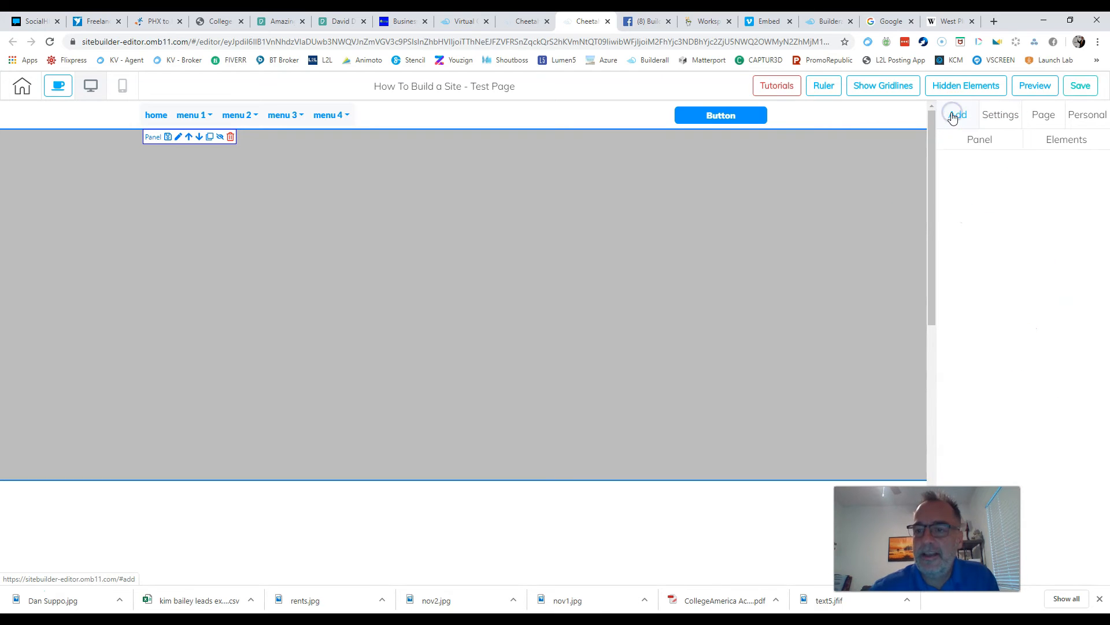
{"action": "left_click", "coordinate": [1073, 144]}
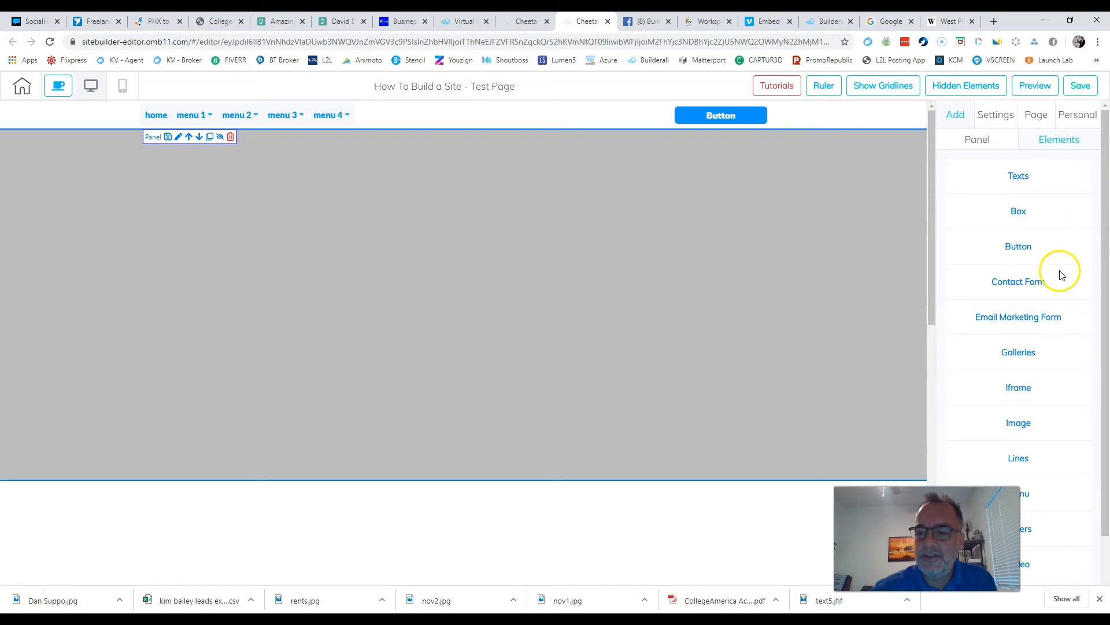
{"action": "scroll", "coordinate": [1062, 275], "scroll_direction": "down", "scroll_amount": 2}
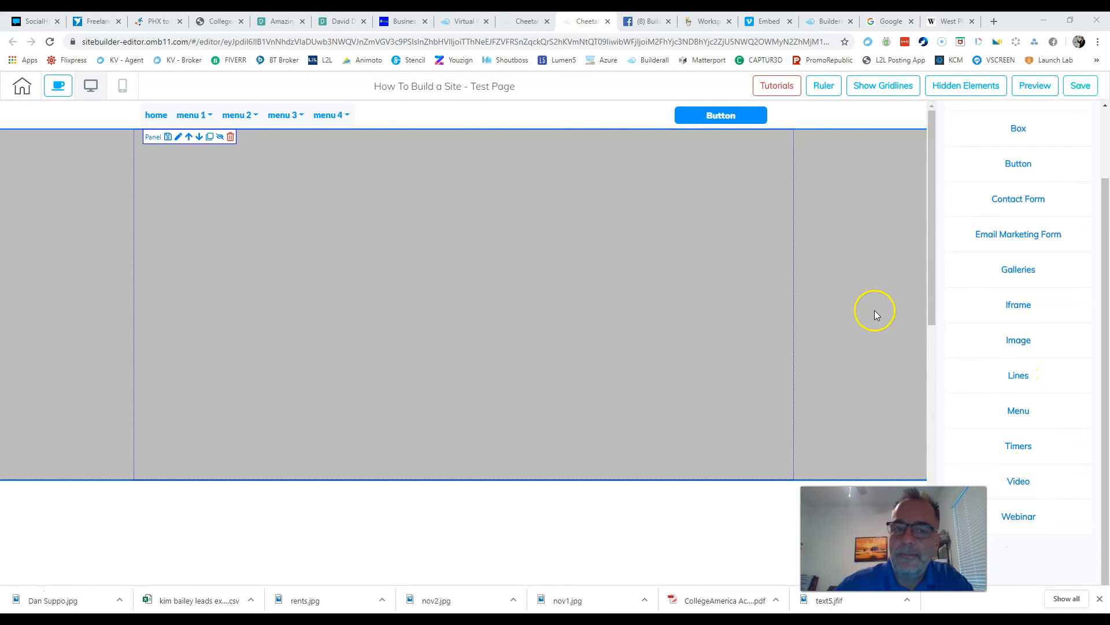
{"action": "left_click", "coordinate": [1019, 346]}
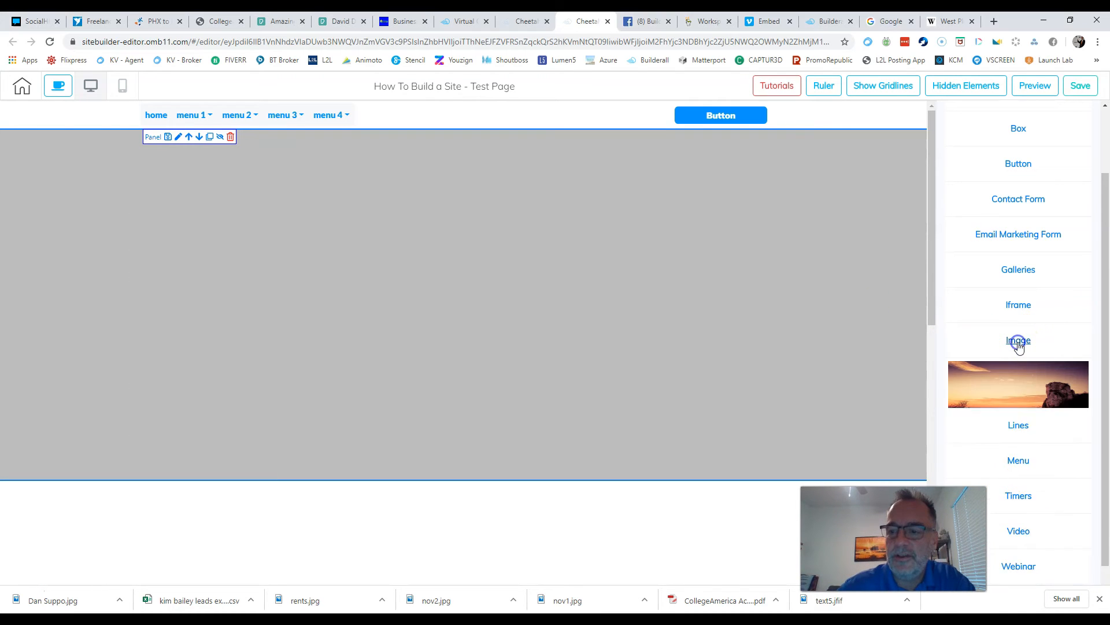
{"action": "left_click_drag", "start_coordinate": [1005, 397], "coordinate": [266, 206]}
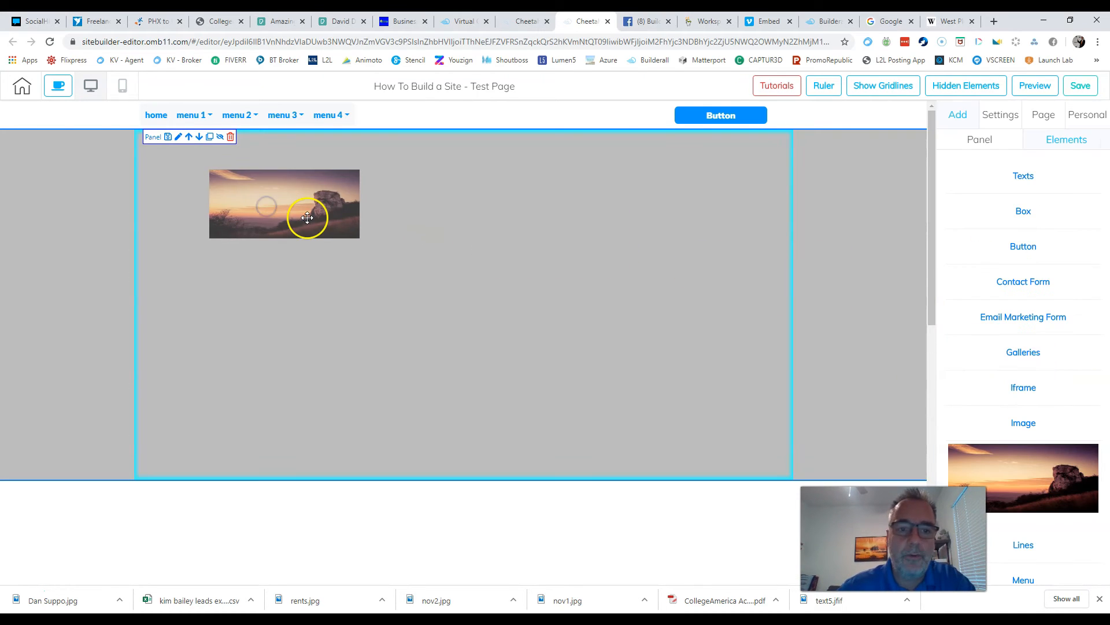
{"action": "left_click_drag", "start_coordinate": [1021, 473], "coordinate": [646, 249]}
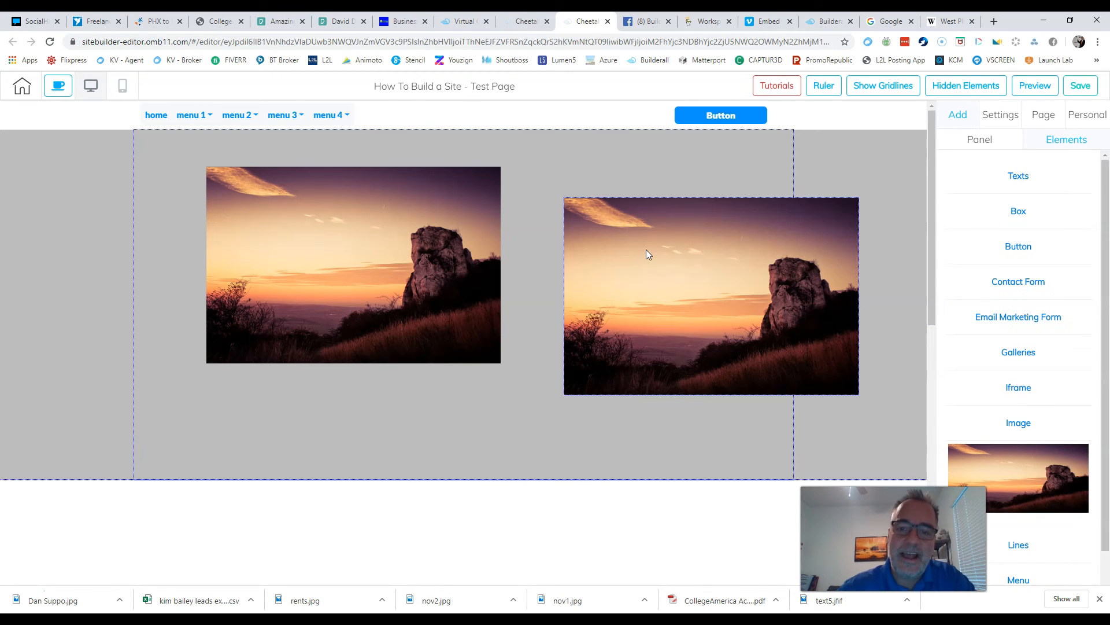
{"action": "left_click", "coordinate": [390, 250]}
{"action": "left_click_drag", "start_coordinate": [657, 351], "coordinate": [646, 357]}
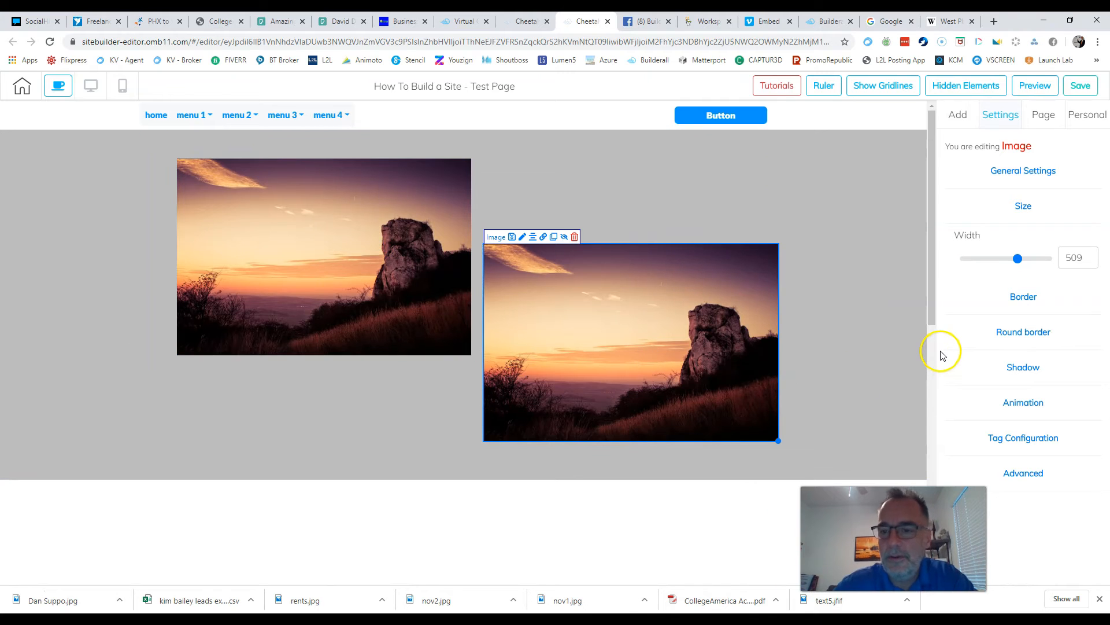
Step: Replace the upper-left placeholder picture in the gray panel with the user file "cadence at gateway real estate"
{"action": "left_click", "coordinate": [317, 262]}
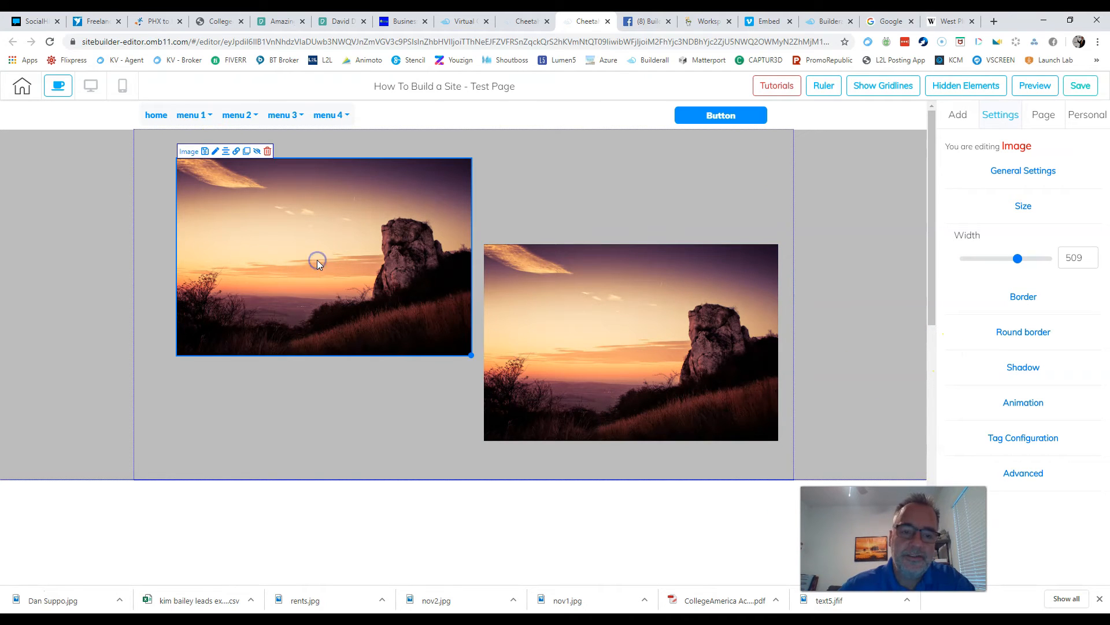
{"action": "left_click", "coordinate": [1031, 172]}
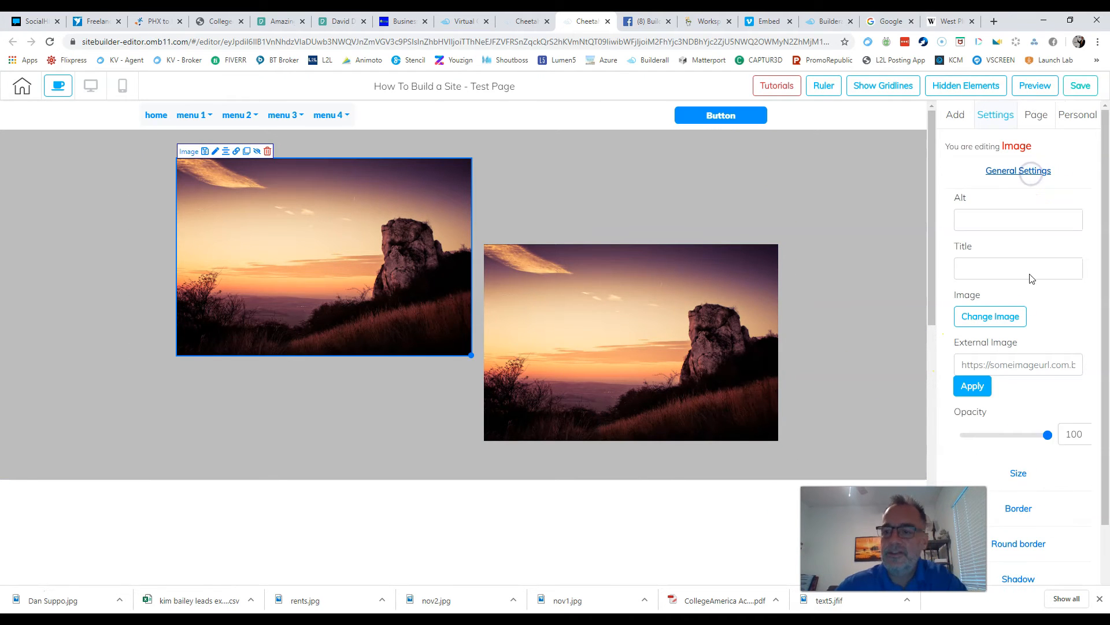
{"action": "left_click", "coordinate": [1001, 328]}
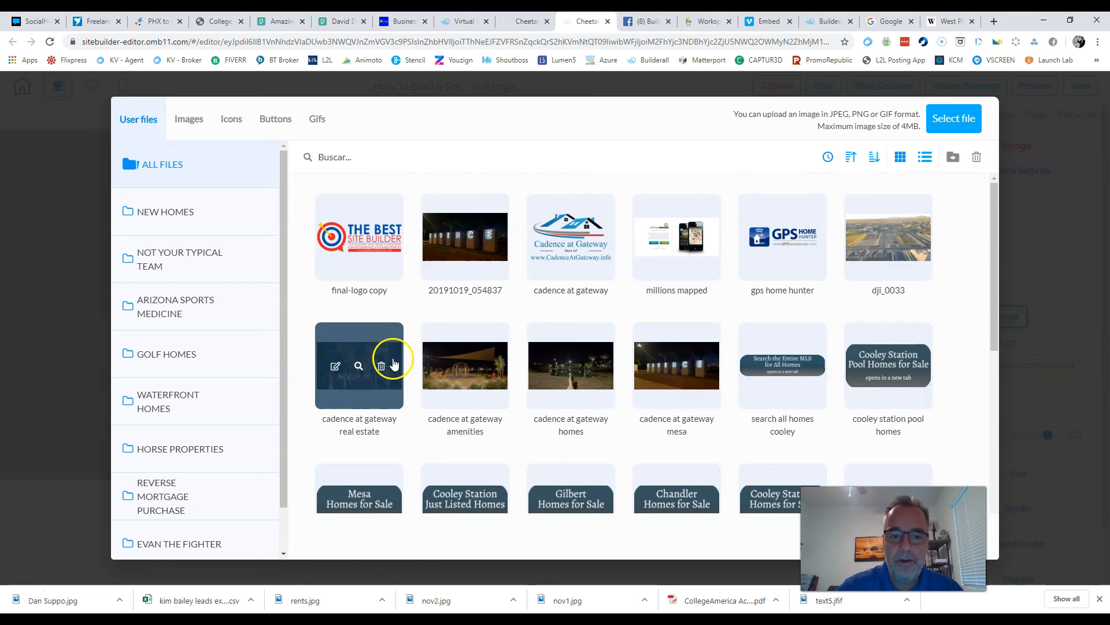
{"action": "left_click", "coordinate": [381, 357]}
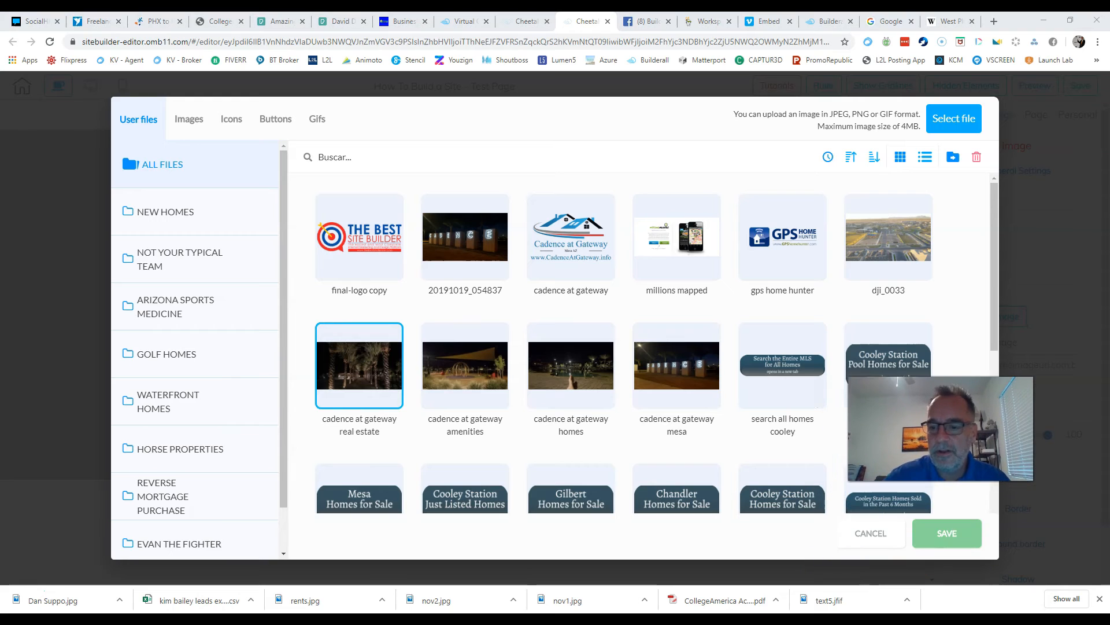
{"action": "left_click", "coordinate": [945, 528]}
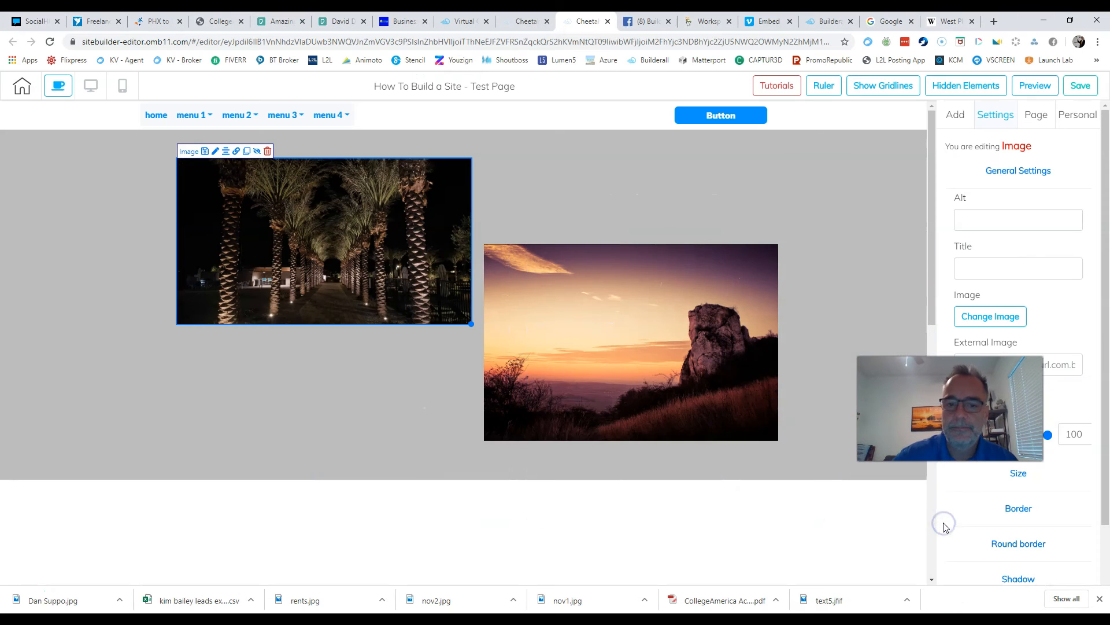
Step: Replace the other placeholder picture in the gray panel with the user file "cadence at gateway mesa"
{"action": "left_click", "coordinate": [631, 387]}
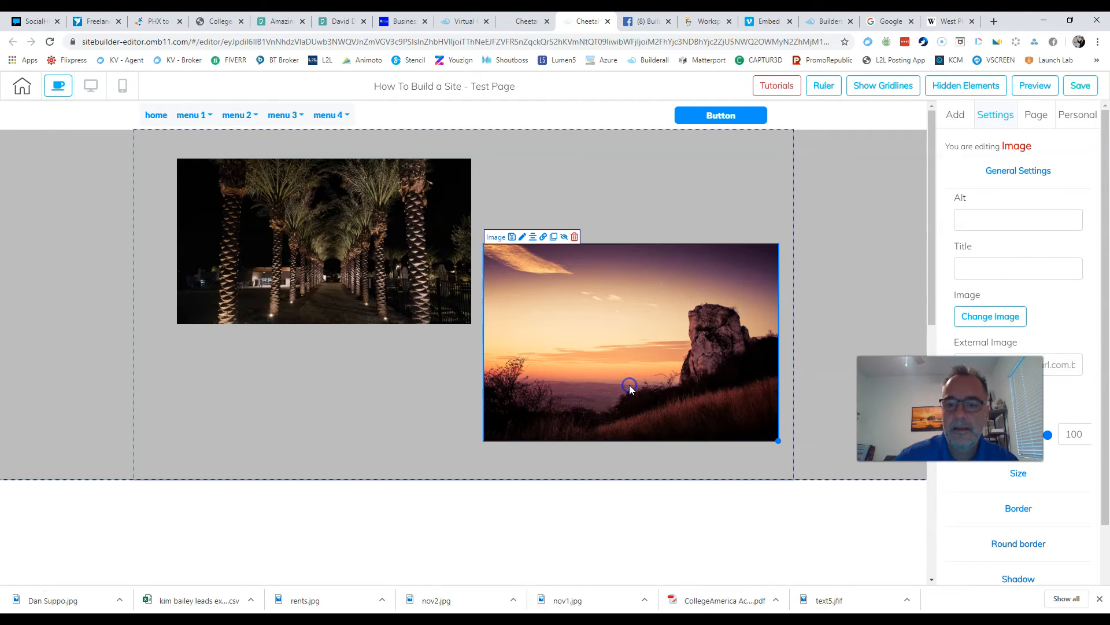
{"action": "left_click", "coordinate": [1001, 318]}
{"action": "left_click", "coordinate": [684, 365]}
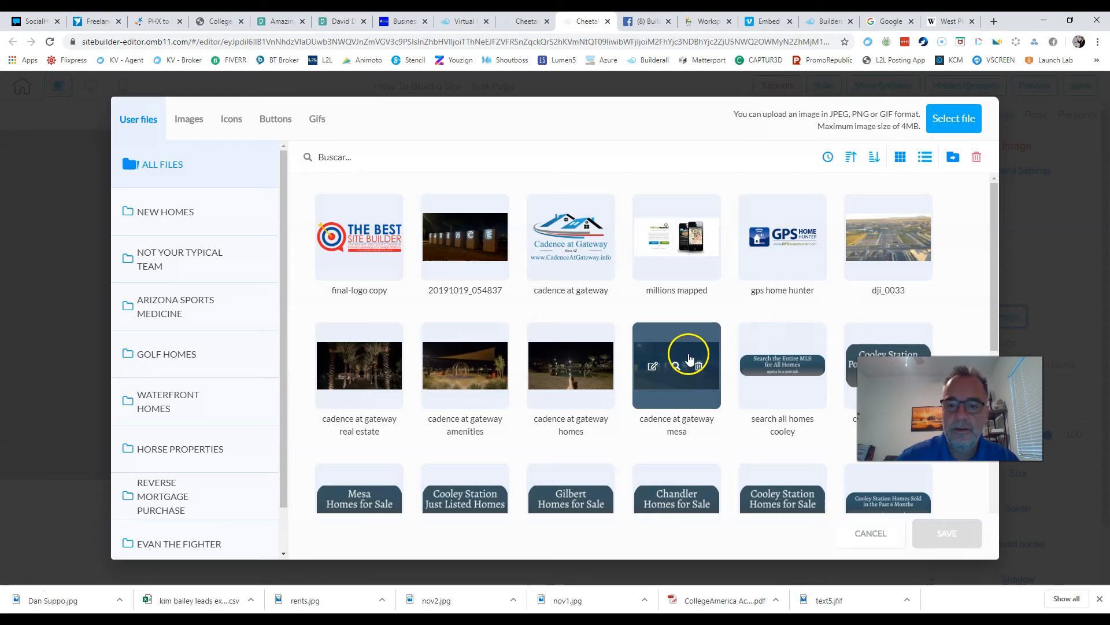
{"action": "left_click", "coordinate": [980, 547]}
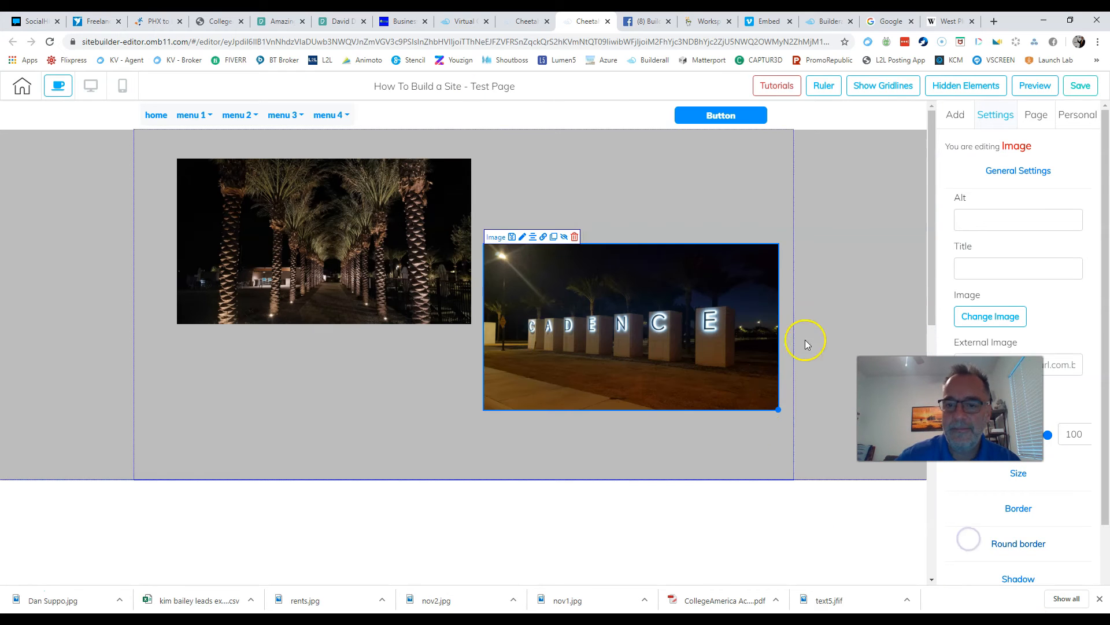
{"action": "left_click", "coordinate": [854, 284]}
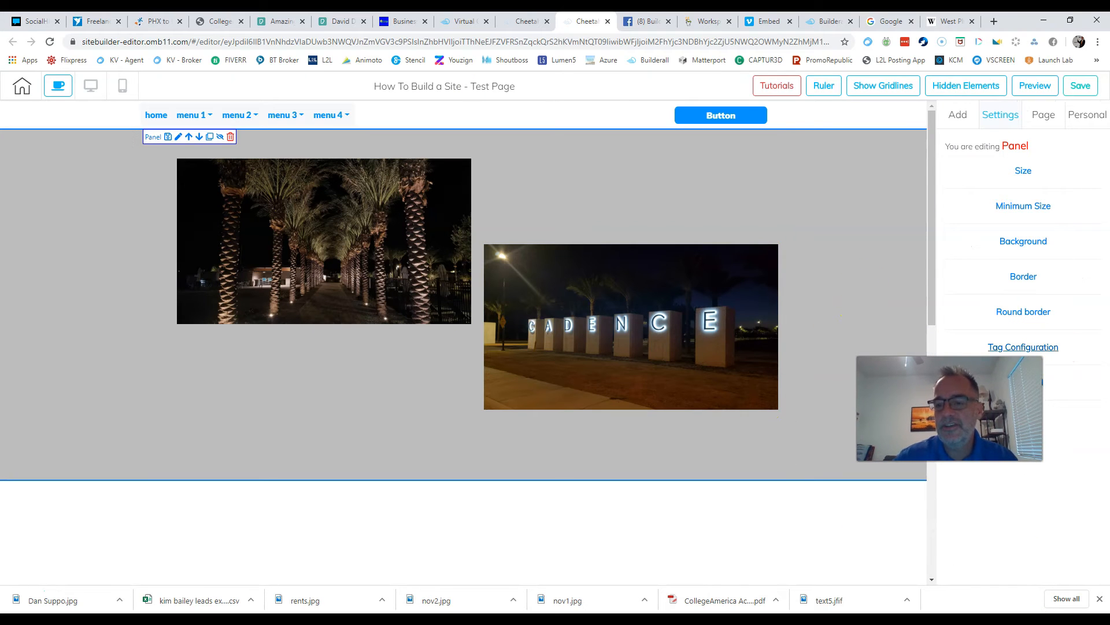
Step: Add a borderless light-filled box to the white panel above the footer and place a Title H1 text below it
{"action": "scroll", "coordinate": [887, 318], "scroll_direction": "down", "scroll_amount": 6}
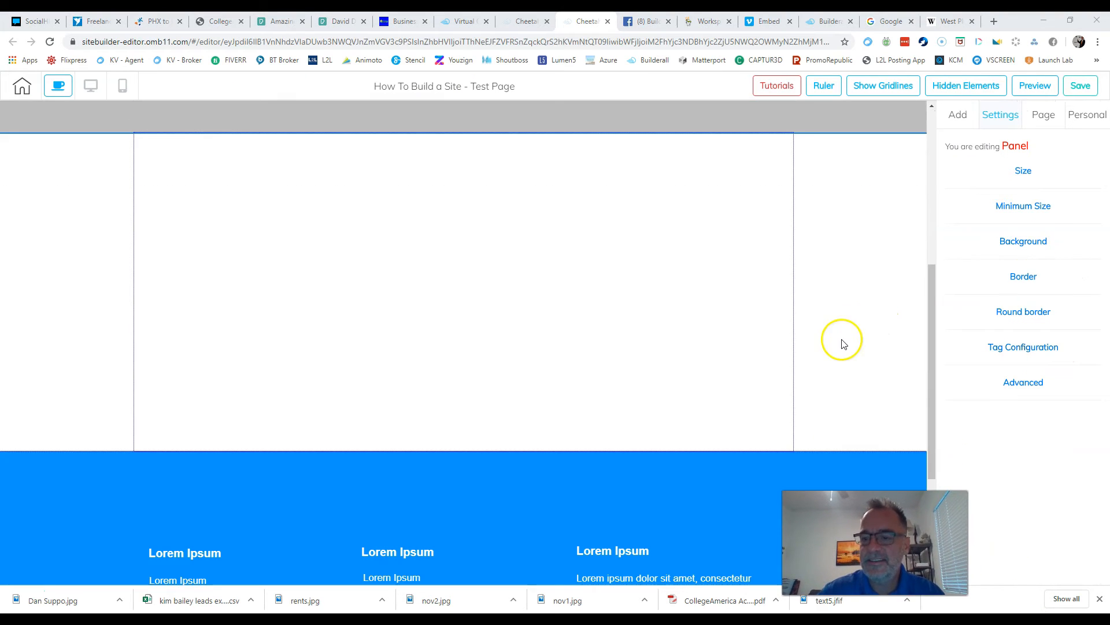
{"action": "left_click", "coordinate": [958, 116]}
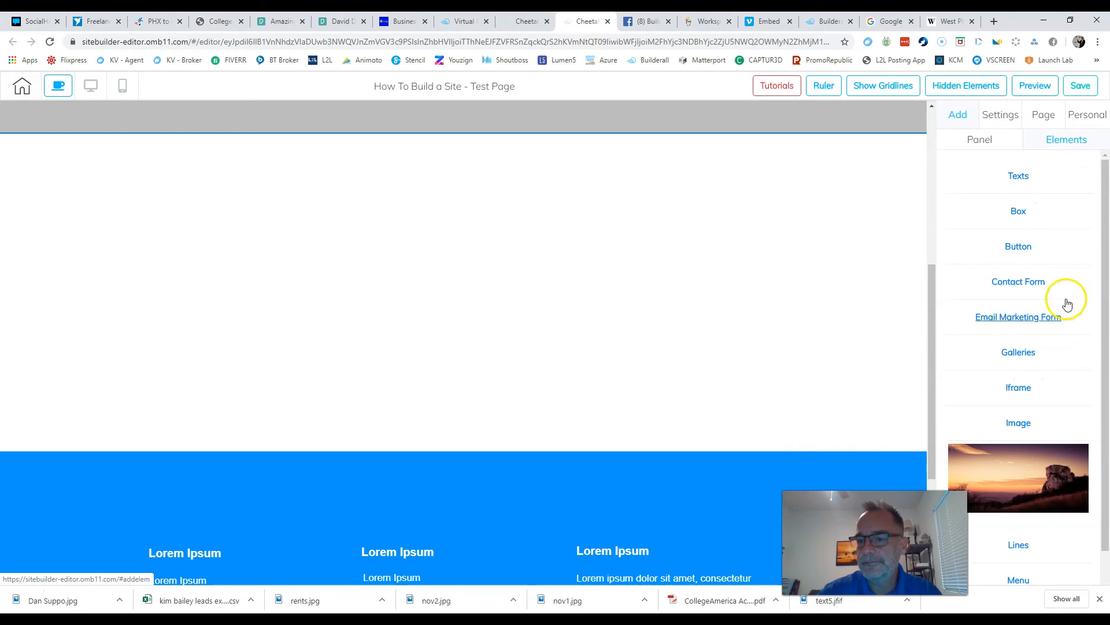
{"action": "left_click", "coordinate": [1018, 214]}
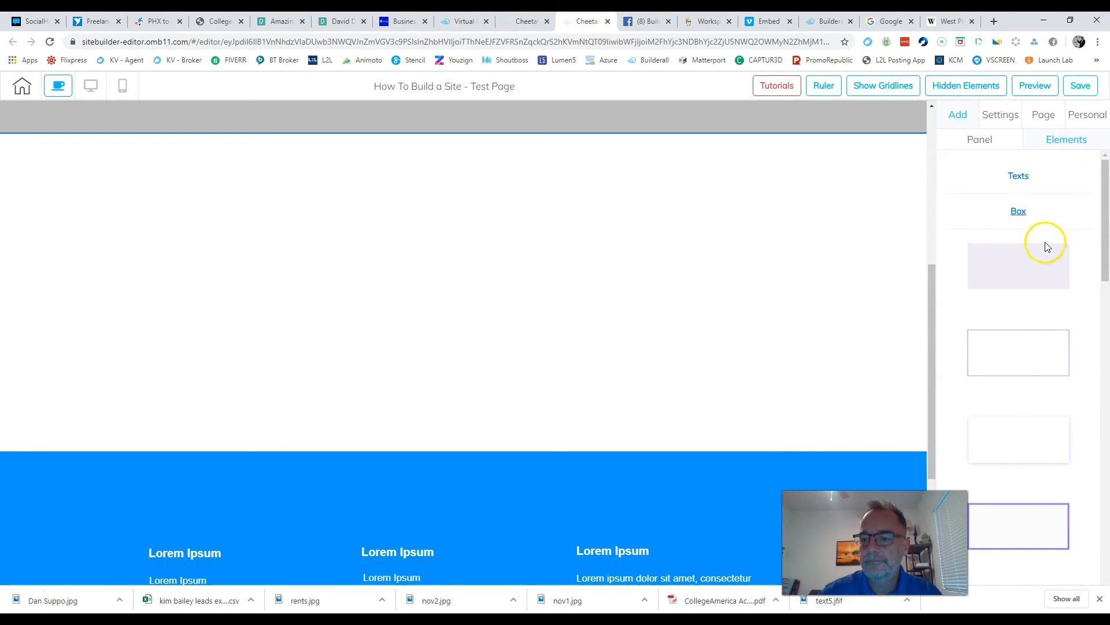
{"action": "left_click_drag", "start_coordinate": [1037, 267], "coordinate": [322, 225]}
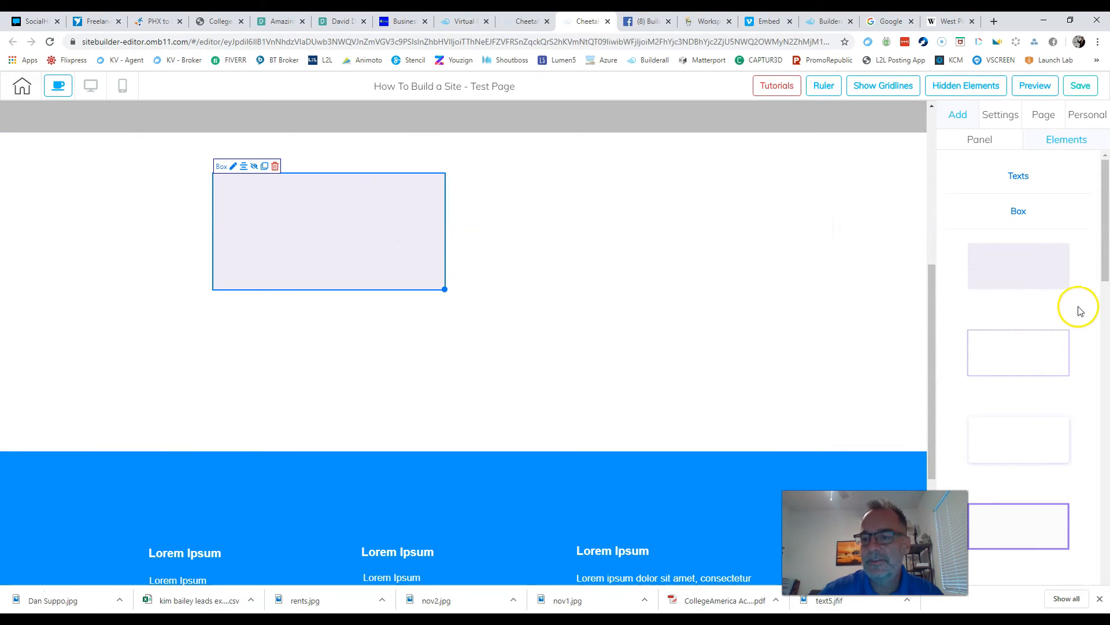
{"action": "left_click", "coordinate": [1020, 177]}
{"action": "left_click_drag", "start_coordinate": [1014, 221], "coordinate": [480, 345]}
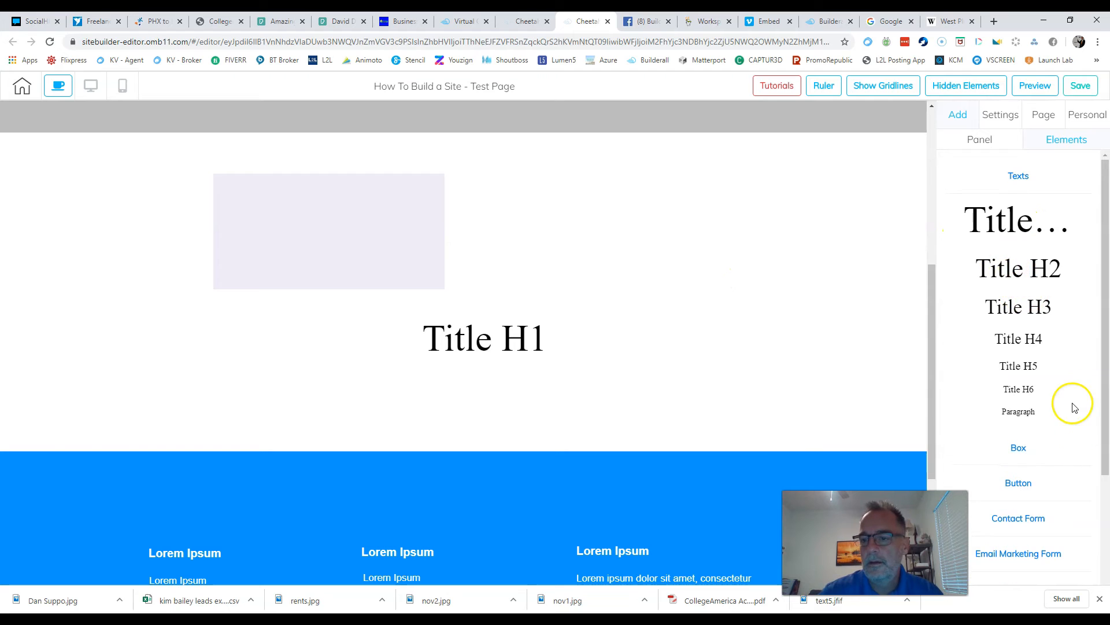
Step: Add the contact form with the red Send button beside the box and move the Title H1 text directly beneath the box
{"action": "scroll", "coordinate": [1074, 407], "scroll_direction": "down", "scroll_amount": 4}
{"action": "left_click", "coordinate": [1019, 287]}
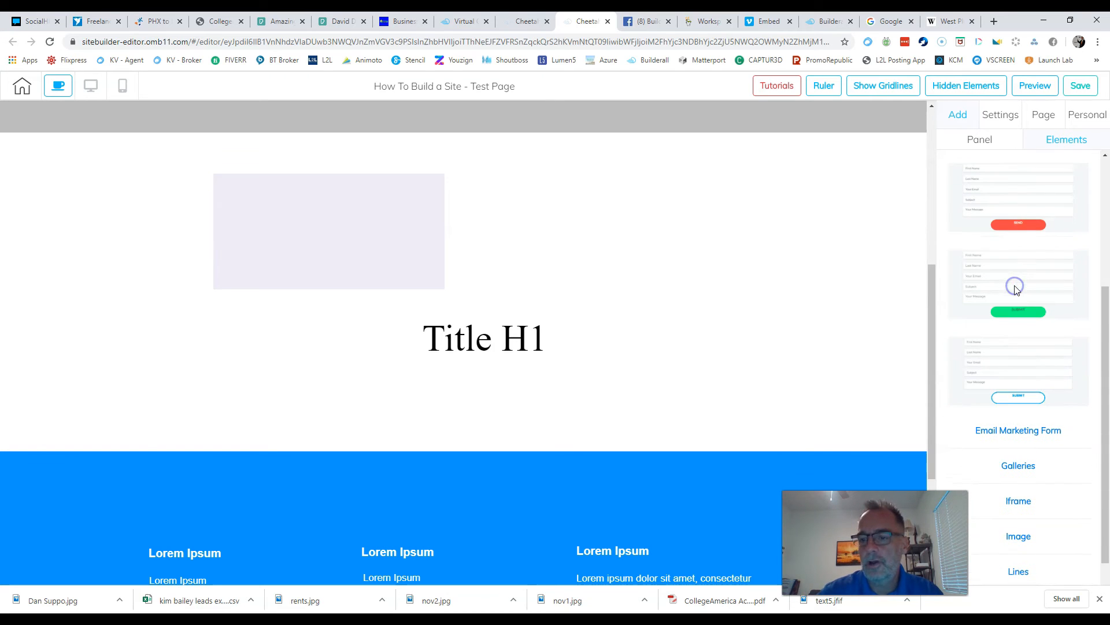
{"action": "left_click_drag", "start_coordinate": [1021, 193], "coordinate": [855, 371]}
{"action": "left_click_drag", "start_coordinate": [496, 357], "coordinate": [225, 329]}
Step: Add an Iframe element to the white panel, centered below the contact form and just above the footer
{"action": "left_click", "coordinate": [955, 115]}
{"action": "left_click", "coordinate": [1066, 140]}
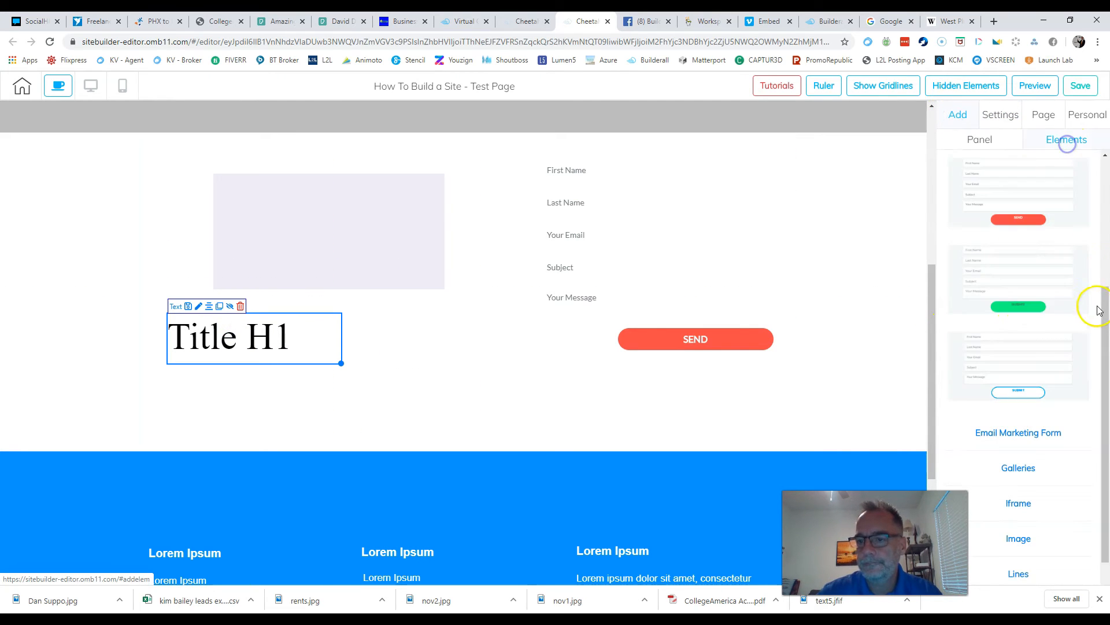
{"action": "scroll", "coordinate": [1041, 295], "scroll_direction": "down", "scroll_amount": 3}
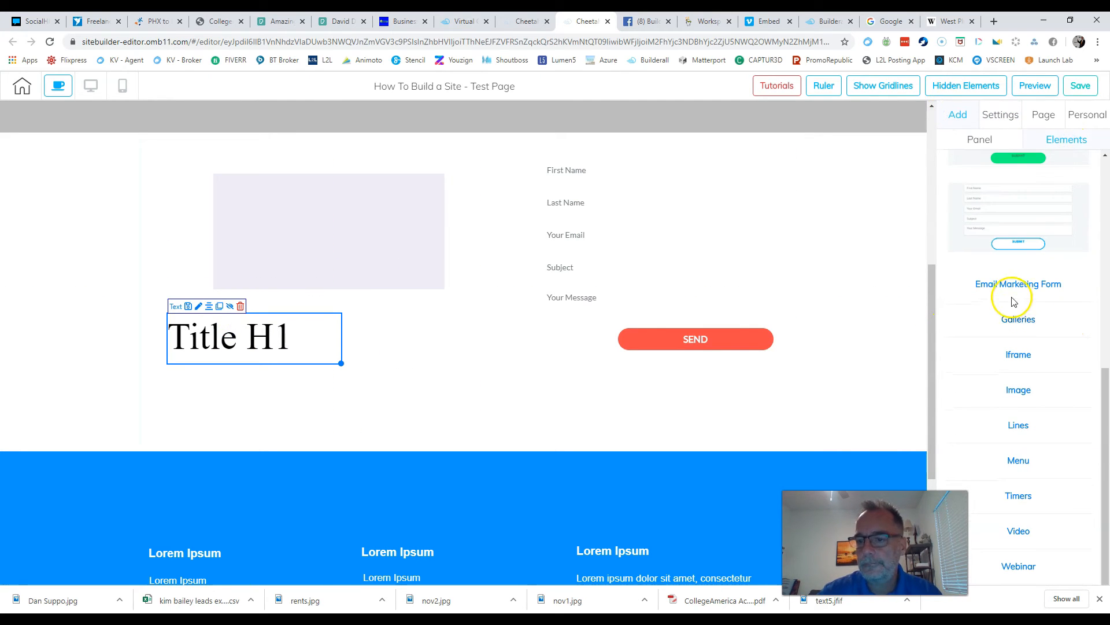
{"action": "left_click", "coordinate": [1019, 356]}
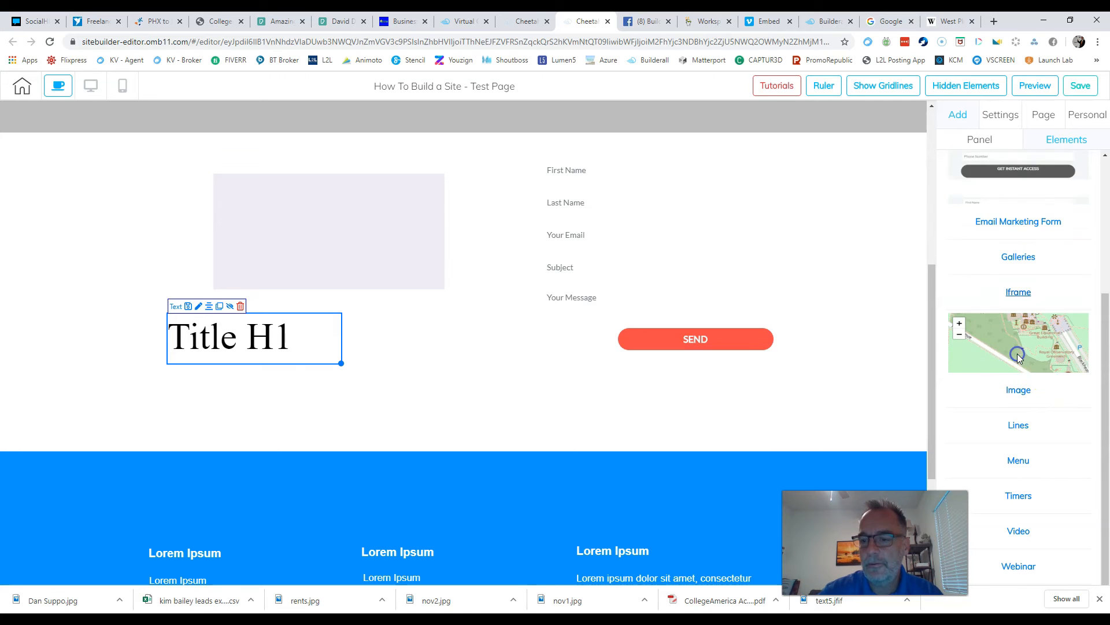
{"action": "left_click_drag", "start_coordinate": [1018, 335], "coordinate": [507, 408]}
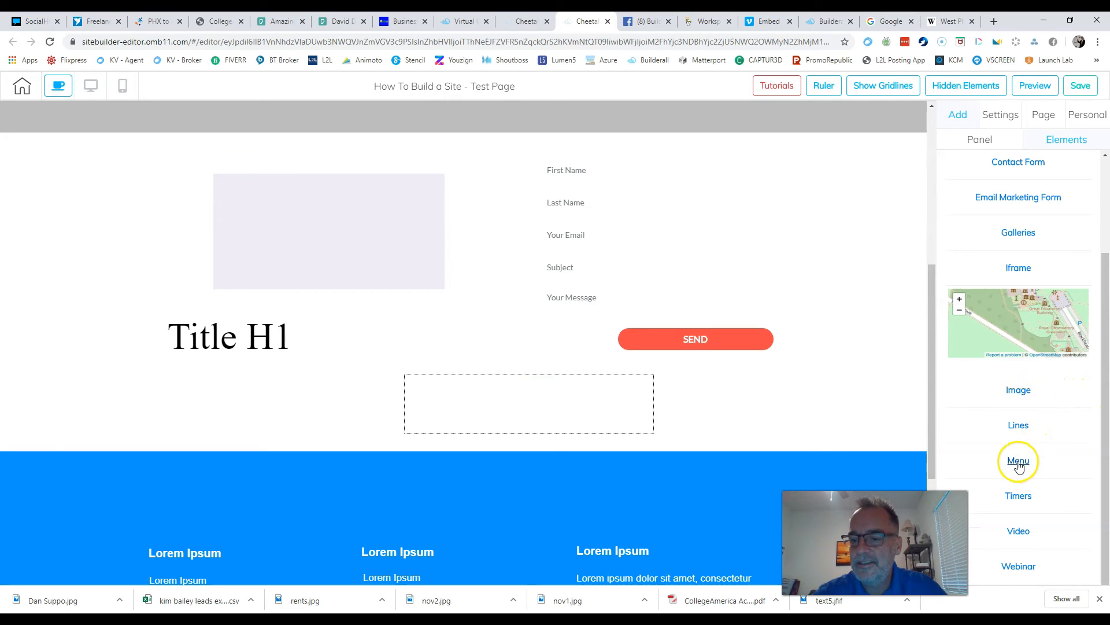
Step: Look over the menu elements and add the red rounded countdown timer to the middle of the white panel
{"action": "left_click", "coordinate": [1018, 461]}
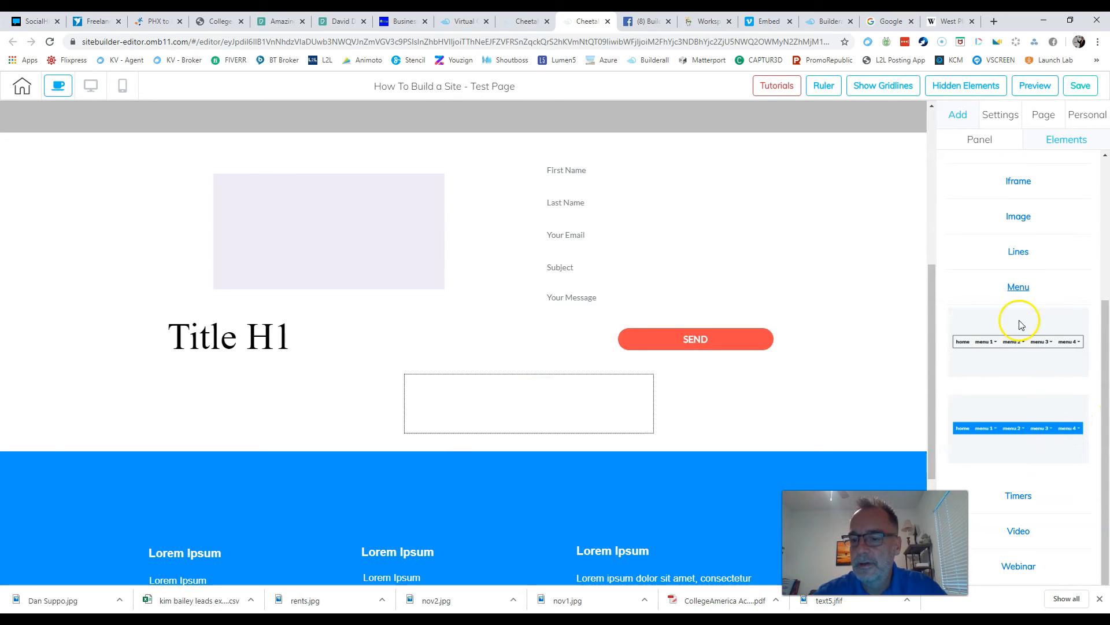
{"action": "left_click", "coordinate": [1016, 288]}
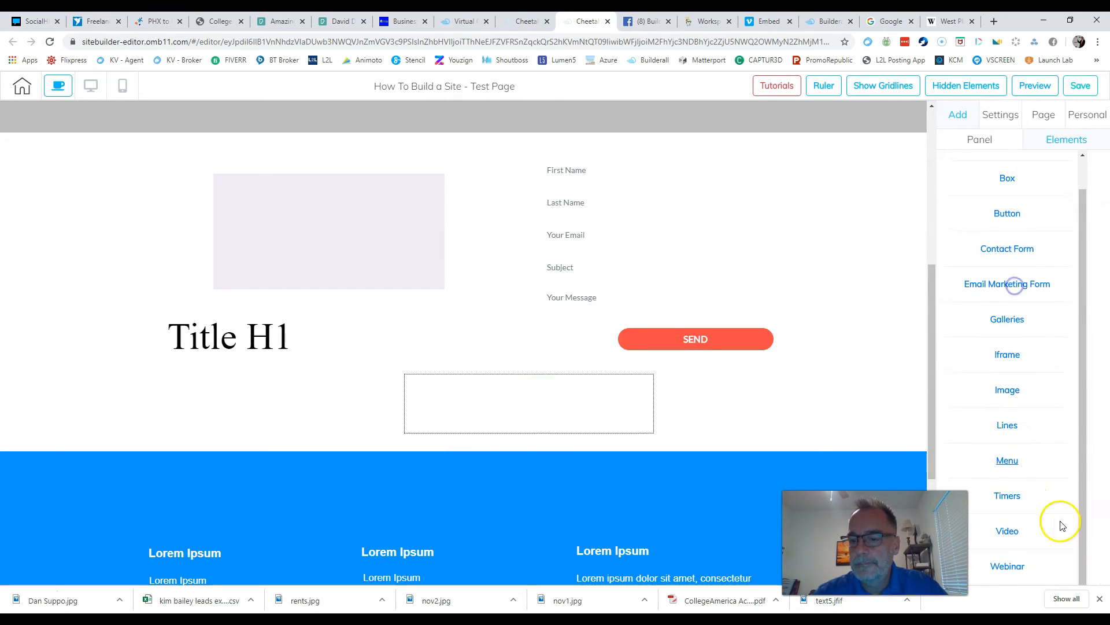
{"action": "left_click", "coordinate": [1006, 495]}
{"action": "left_click_drag", "start_coordinate": [1026, 374], "coordinate": [514, 318]}
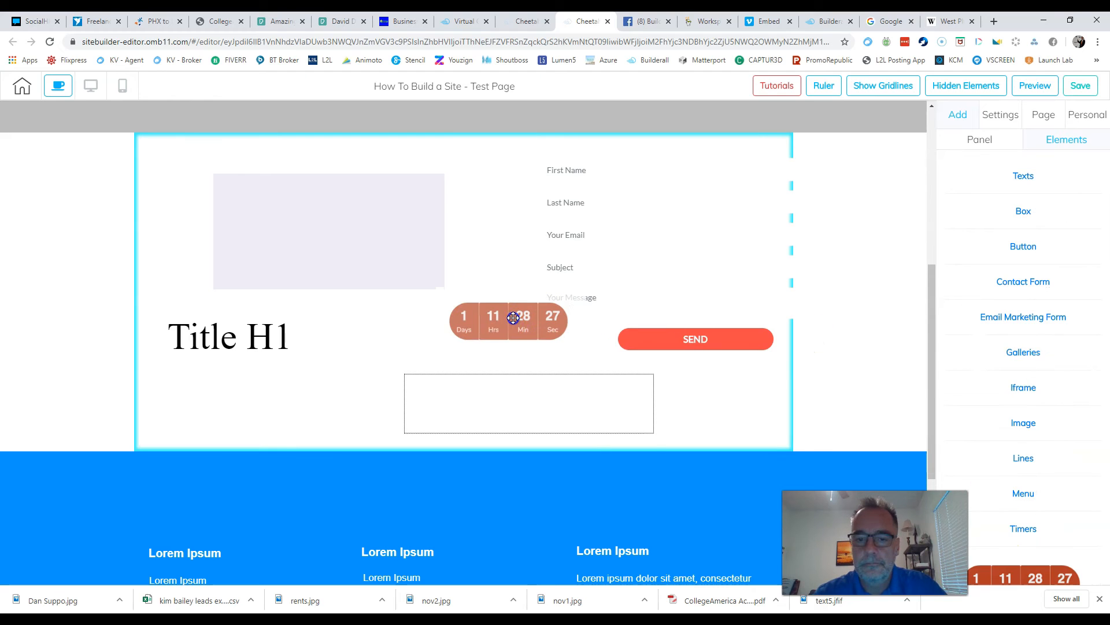
{"action": "scroll", "coordinate": [1018, 405], "scroll_direction": "down", "scroll_amount": 3}
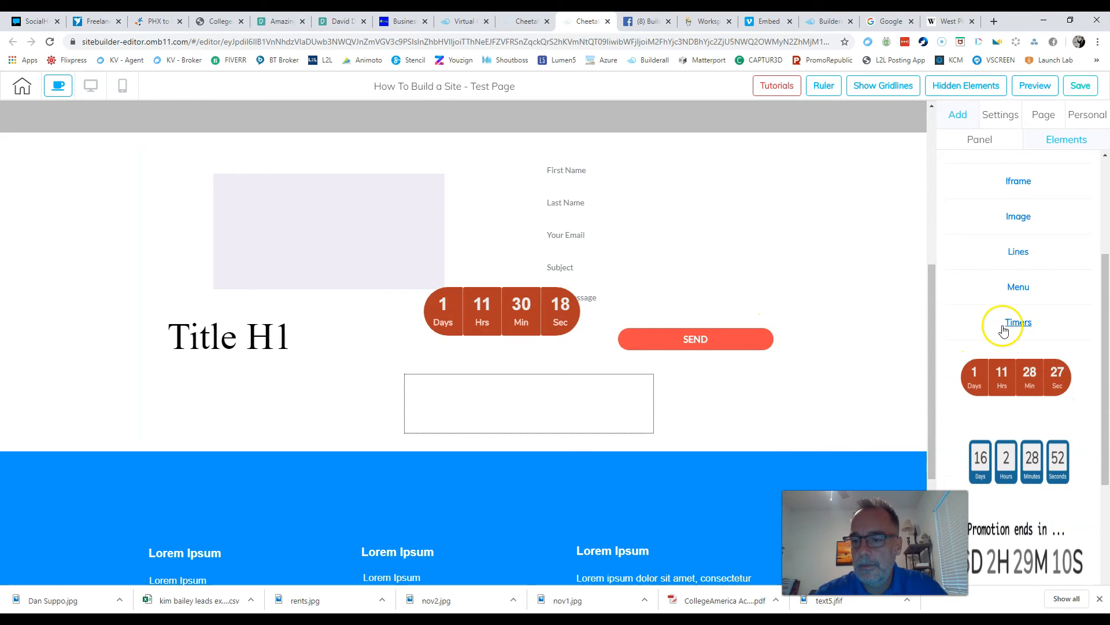
{"action": "left_click", "coordinate": [1016, 322]}
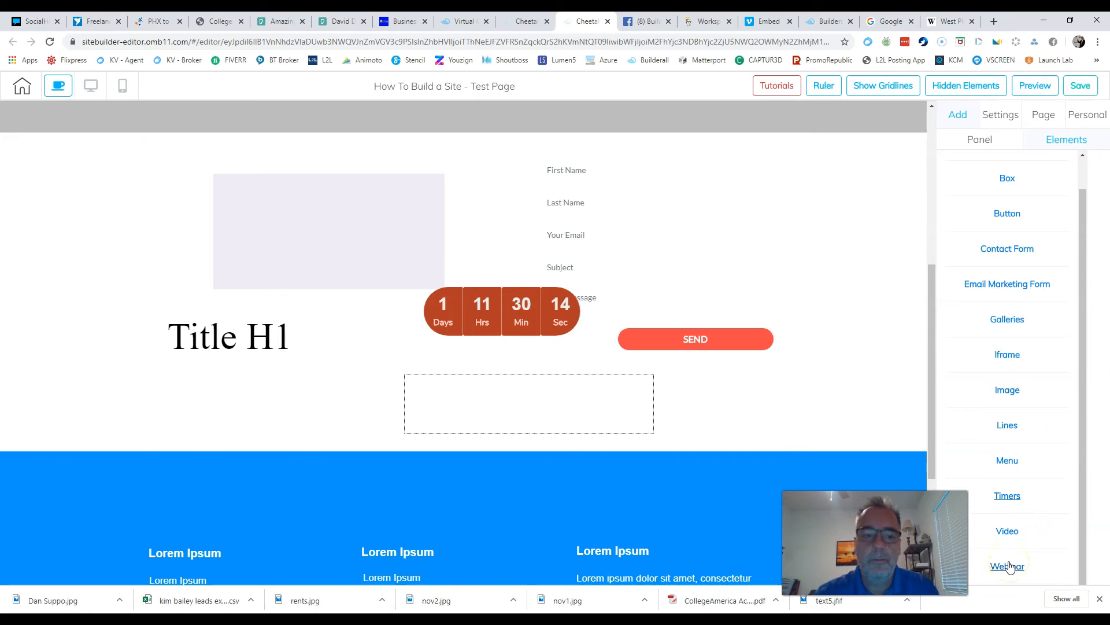
Step: Return to the top of the test page and switch to the West Plumbing site to examine its header and slideshow
{"action": "scroll", "coordinate": [1007, 564], "scroll_direction": "up", "scroll_amount": 1}
{"action": "scroll", "coordinate": [876, 366], "scroll_direction": "up", "scroll_amount": 6}
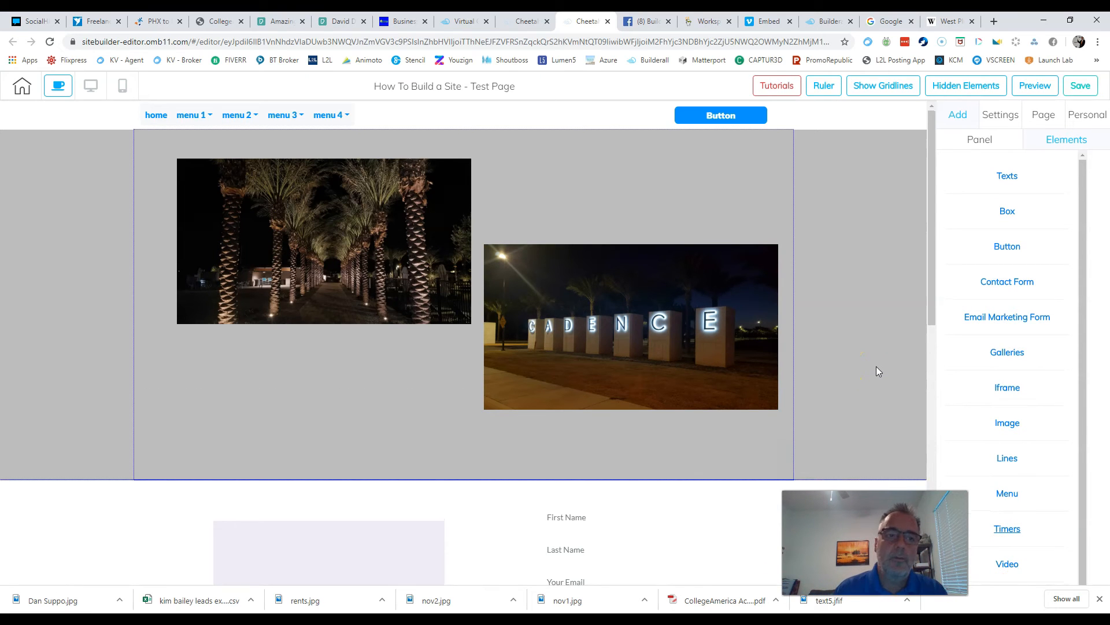
{"action": "left_click", "coordinate": [948, 21]}
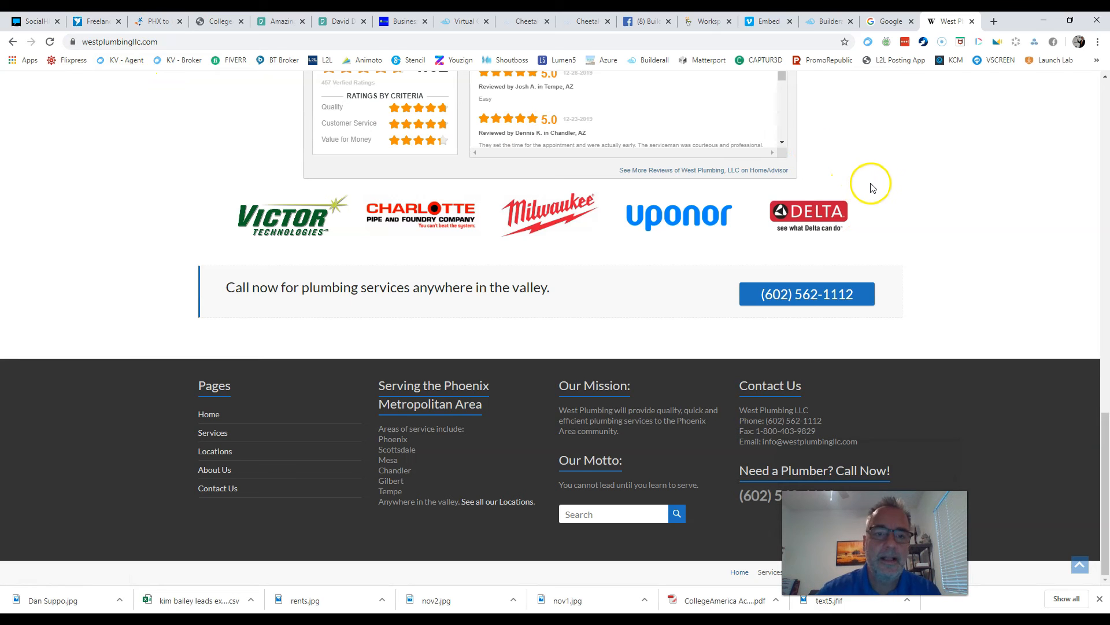
{"action": "scroll", "coordinate": [876, 184], "scroll_direction": "up", "scroll_amount": 20}
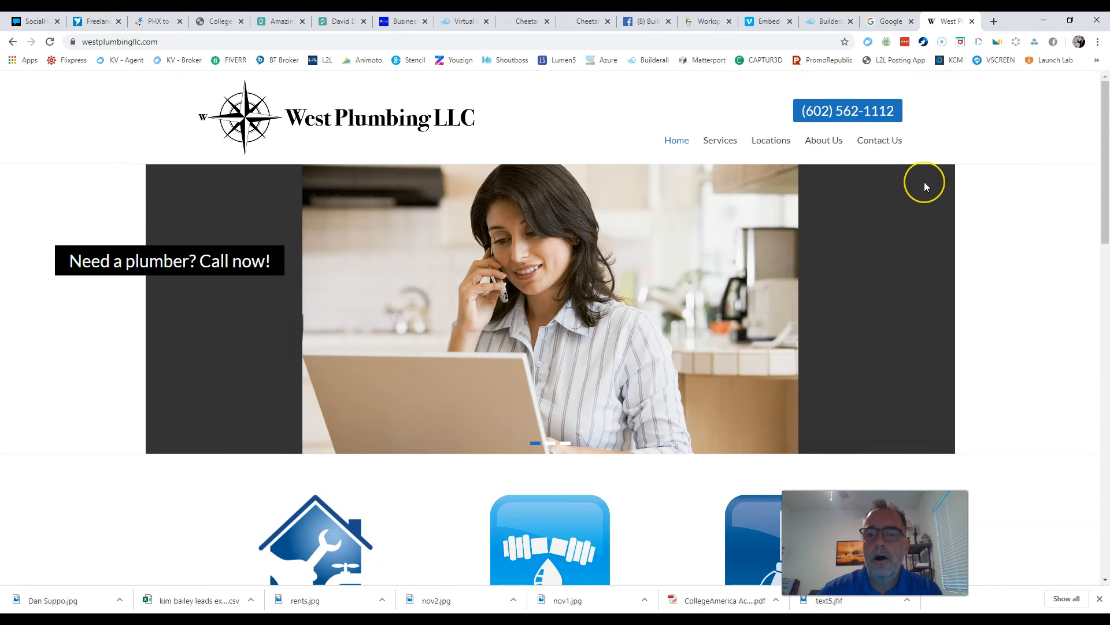
Step: Examine the West Plumbing home page layout from the header and slideshow through the service blocks to the footer
{"action": "scroll", "coordinate": [1009, 222], "scroll_direction": "down", "scroll_amount": 4}
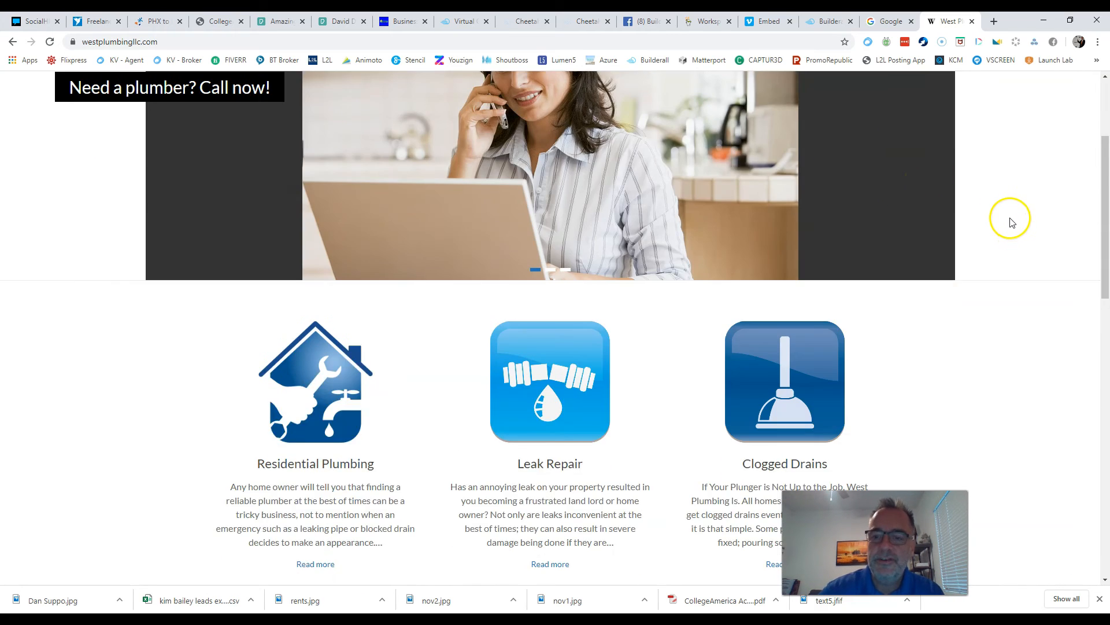
{"action": "scroll", "coordinate": [1010, 225], "scroll_direction": "up", "scroll_amount": 4}
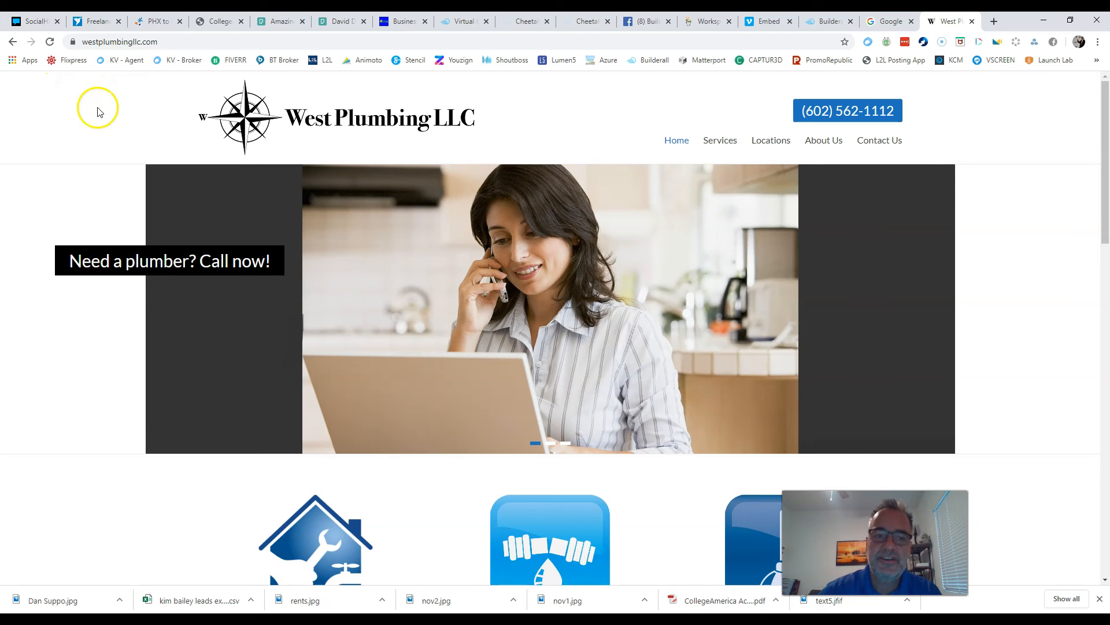
{"action": "scroll", "coordinate": [1009, 164], "scroll_direction": "down", "scroll_amount": 5}
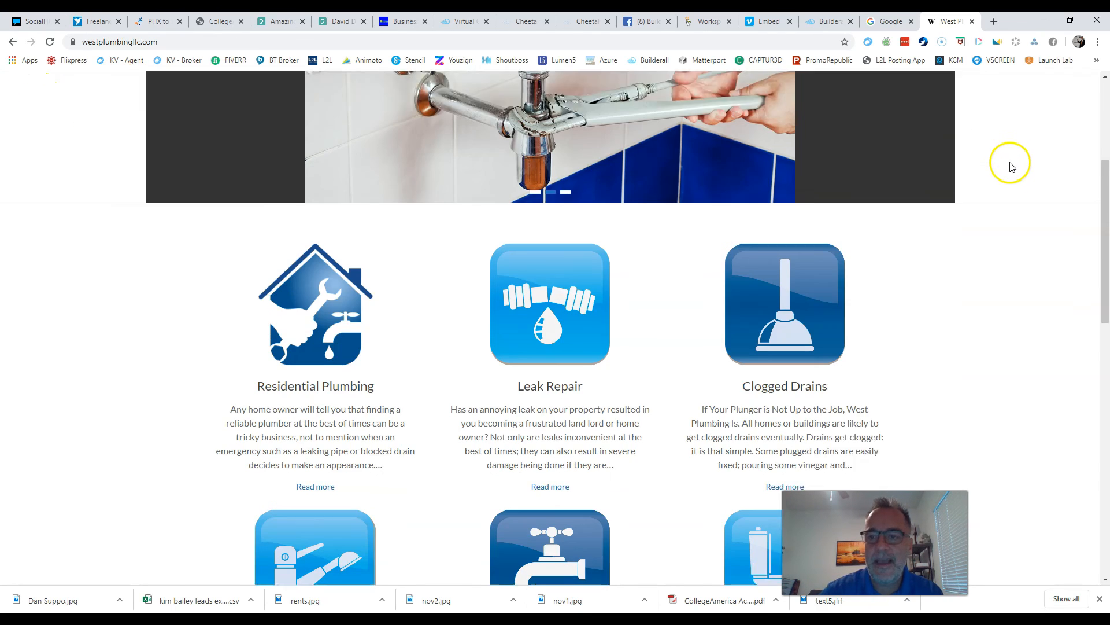
{"action": "scroll", "coordinate": [987, 138], "scroll_direction": "down", "scroll_amount": 12}
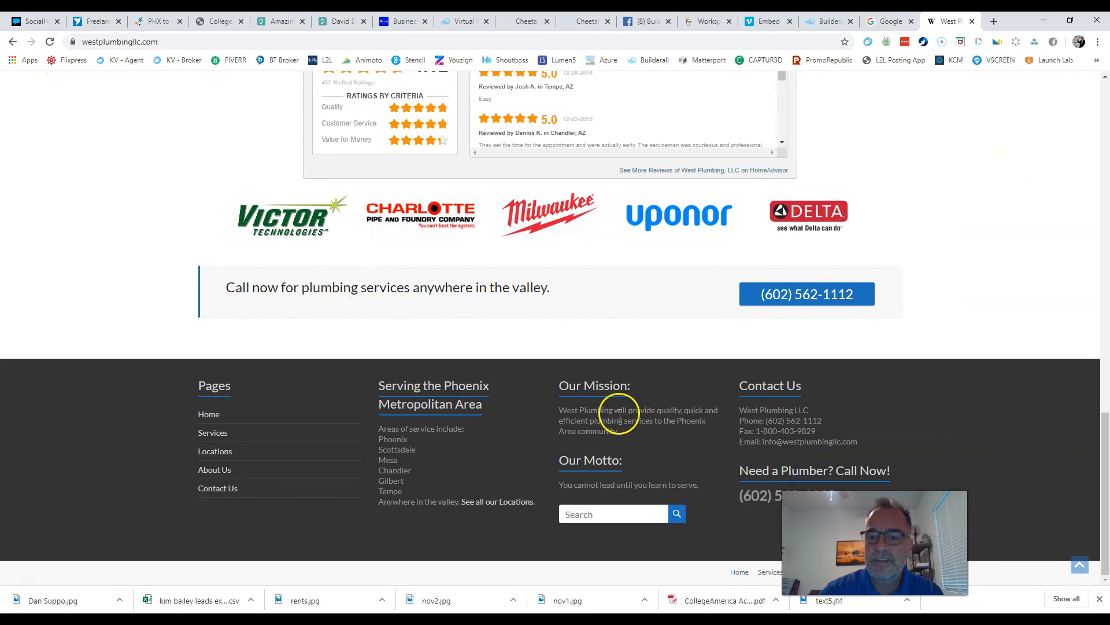
{"action": "scroll", "coordinate": [1035, 341], "scroll_direction": "up", "scroll_amount": 12}
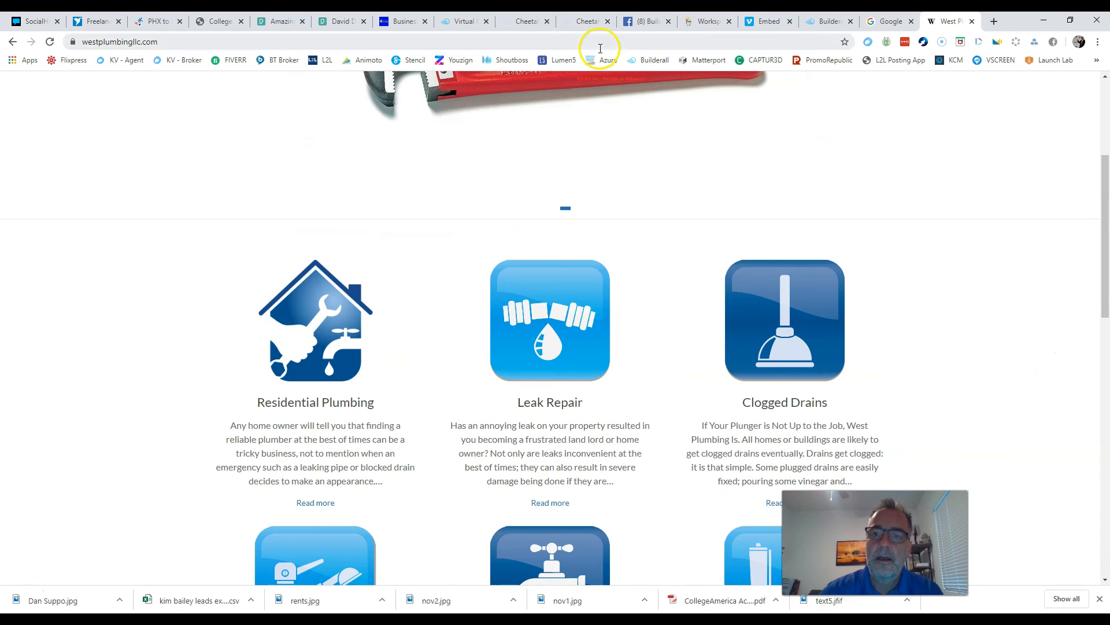
Step: Switch back to the Cheetah editor and review the test page from its header down to the blue footer
{"action": "left_click", "coordinate": [584, 26]}
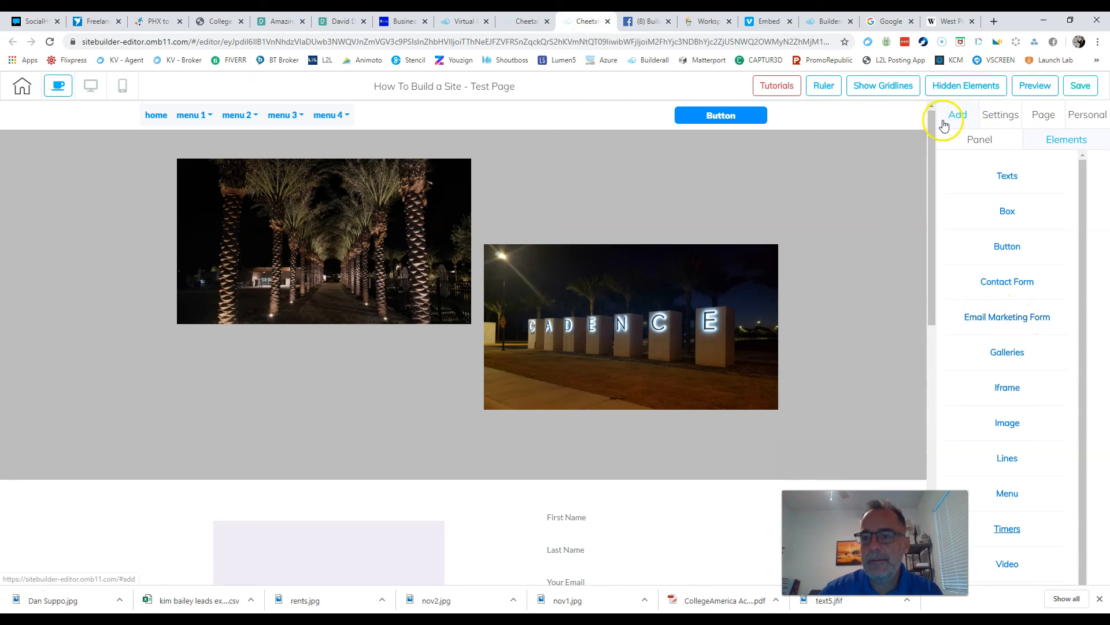
{"action": "scroll", "coordinate": [772, 196], "scroll_direction": "down", "scroll_amount": 4}
{"action": "scroll", "coordinate": [772, 197], "scroll_direction": "down", "scroll_amount": 6}
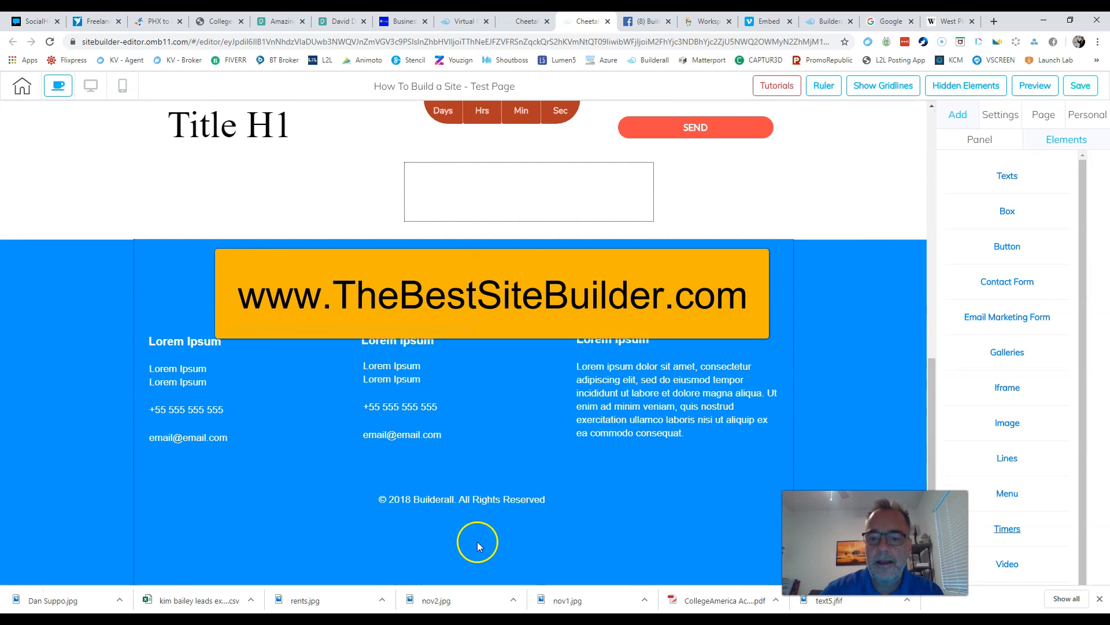
{"action": "scroll", "coordinate": [786, 404], "scroll_direction": "up", "scroll_amount": 10}
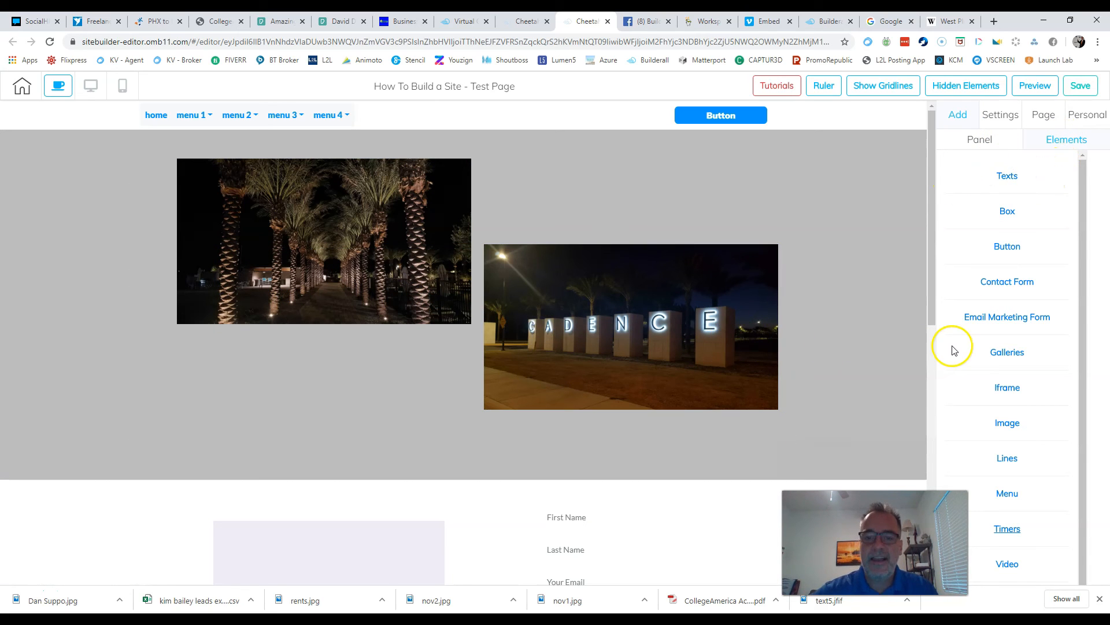
{"action": "scroll", "coordinate": [898, 273], "scroll_direction": "down", "scroll_amount": 10}
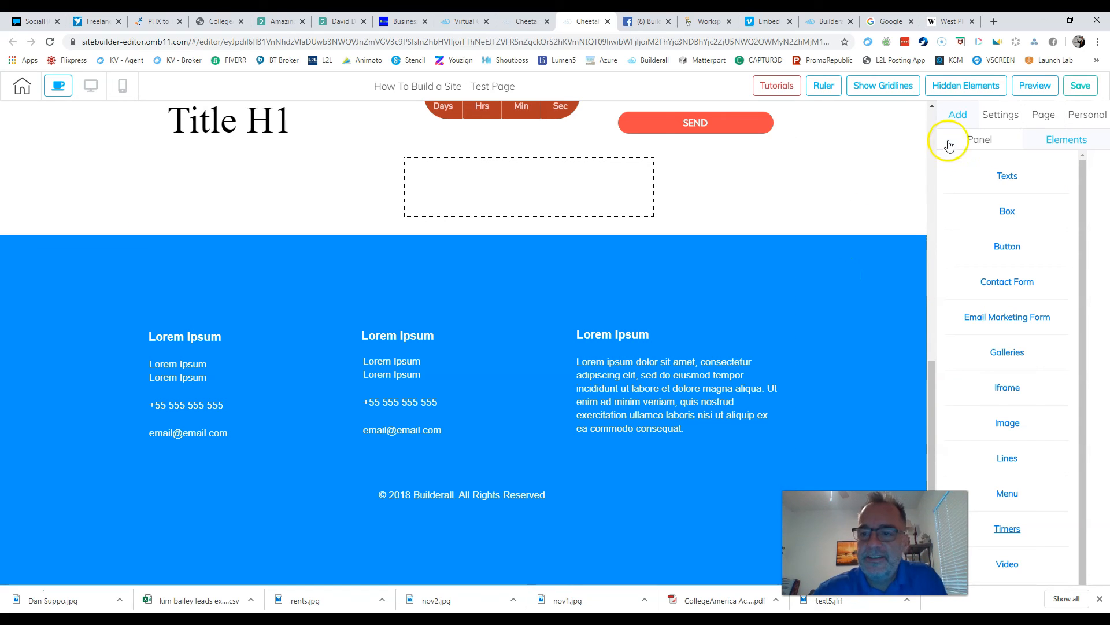
Step: Look through the 1st Fold panel templates and add 1st Fold - 01 (Sales Funnels) below the blue footer
{"action": "left_click", "coordinate": [987, 142]}
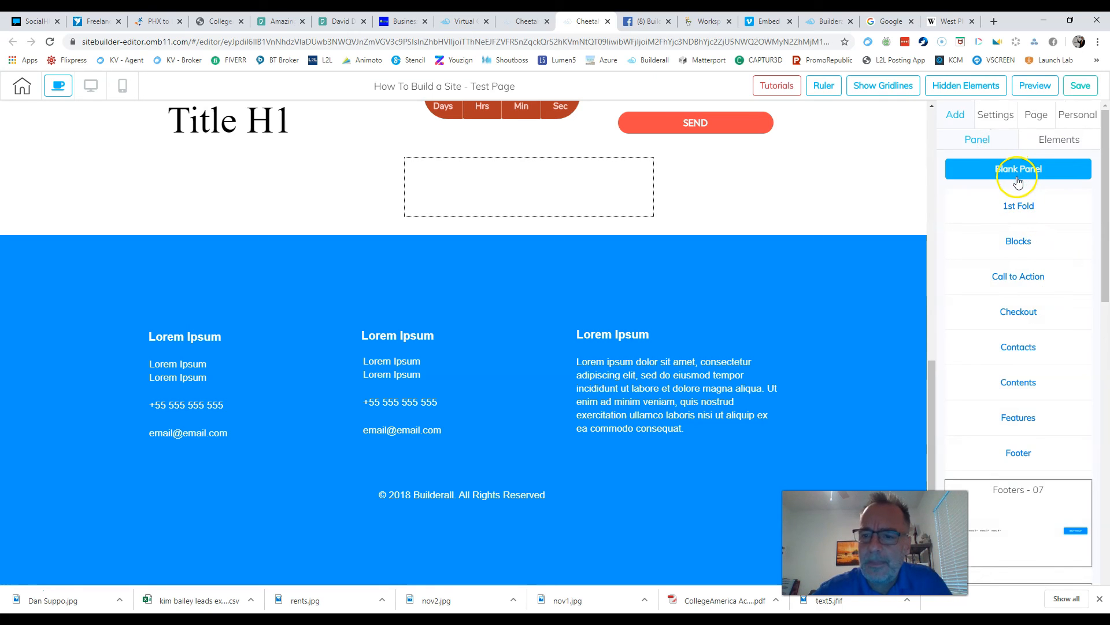
{"action": "left_click", "coordinate": [1019, 207]}
{"action": "scroll", "coordinate": [1016, 268], "scroll_direction": "down", "scroll_amount": 3}
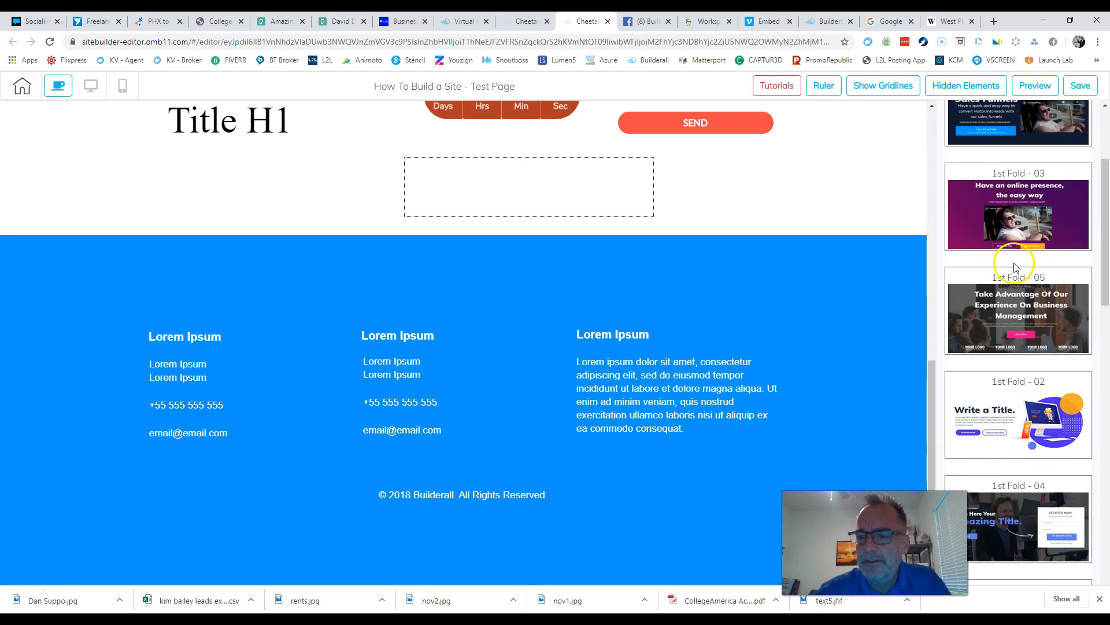
{"action": "scroll", "coordinate": [1016, 268], "scroll_direction": "down", "scroll_amount": 6}
{"action": "scroll", "coordinate": [1035, 269], "scroll_direction": "up", "scroll_amount": 6}
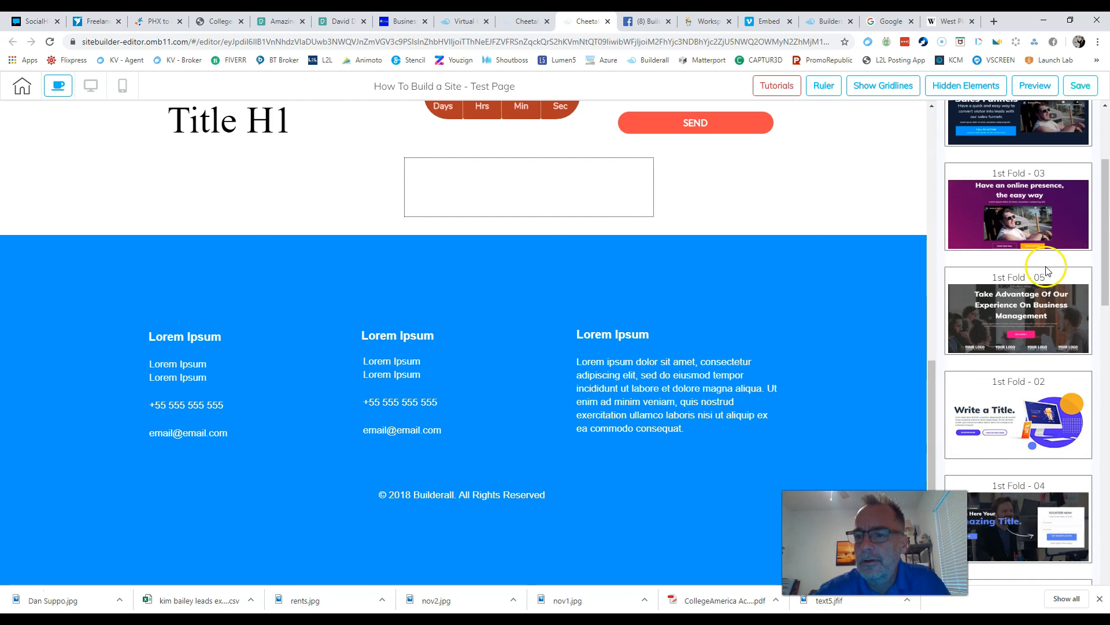
{"action": "scroll", "coordinate": [1046, 268], "scroll_direction": "up", "scroll_amount": 3}
{"action": "left_click", "coordinate": [1022, 275]}
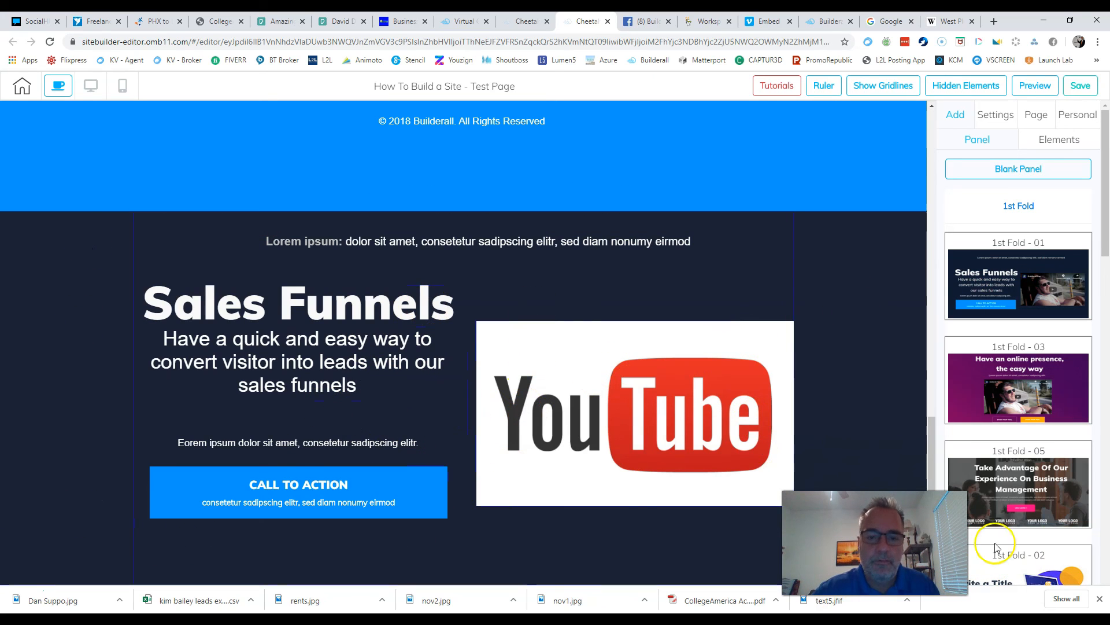
Step: Add the Full Block - Lead Magnet 02 panel from the Blocks templates to the test page
{"action": "left_click", "coordinate": [1013, 206]}
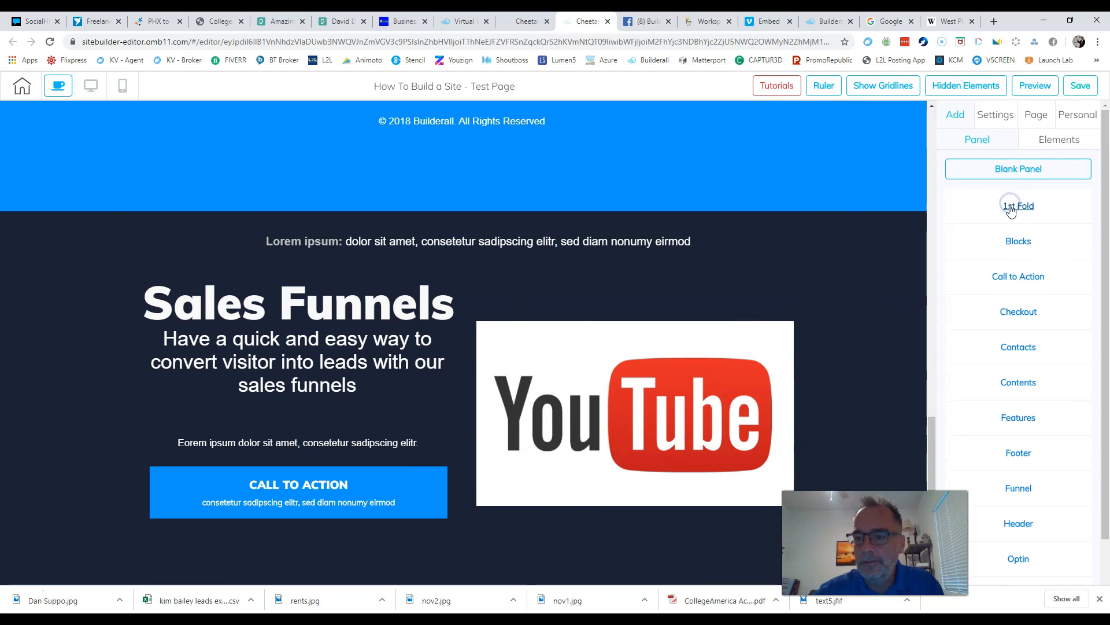
{"action": "left_click", "coordinate": [1012, 249]}
{"action": "scroll", "coordinate": [1068, 341], "scroll_direction": "down", "scroll_amount": 3}
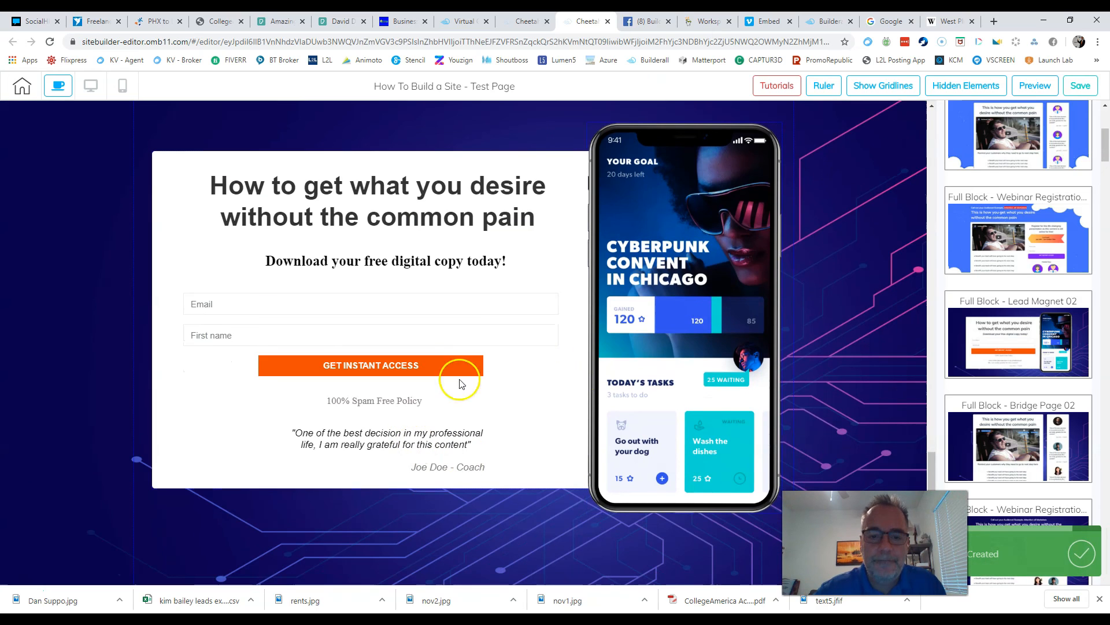
Step: Look over the available panel categories and examine the Features templates
{"action": "scroll", "coordinate": [959, 189], "scroll_direction": "up", "scroll_amount": 10}
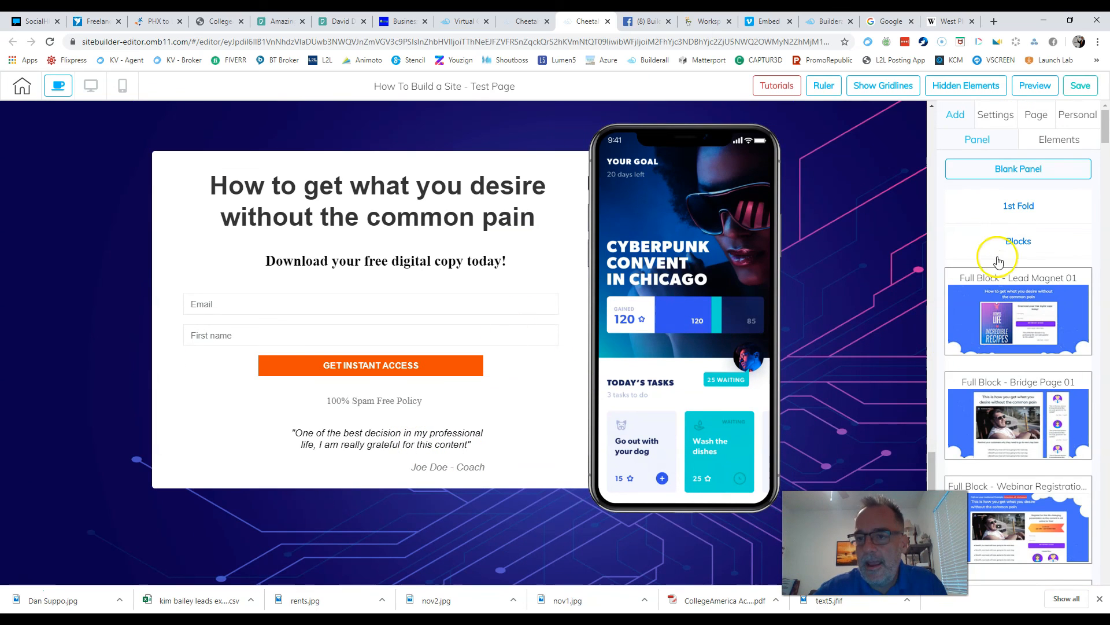
{"action": "left_click", "coordinate": [1012, 243]}
{"action": "scroll", "coordinate": [1016, 272], "scroll_direction": "down", "scroll_amount": 2}
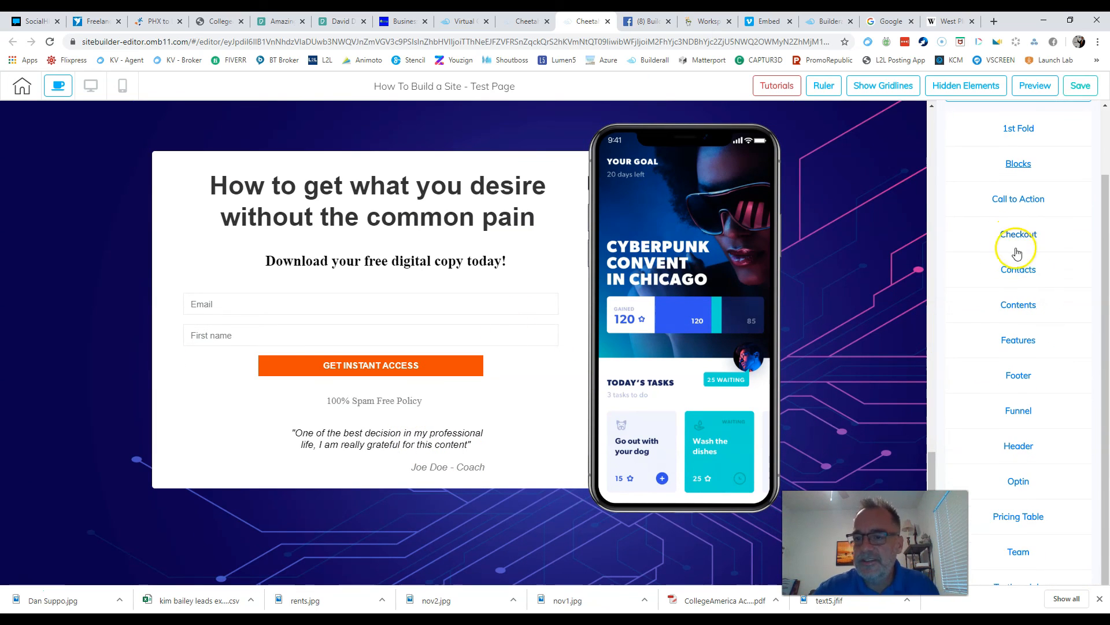
{"action": "left_click", "coordinate": [1016, 341]}
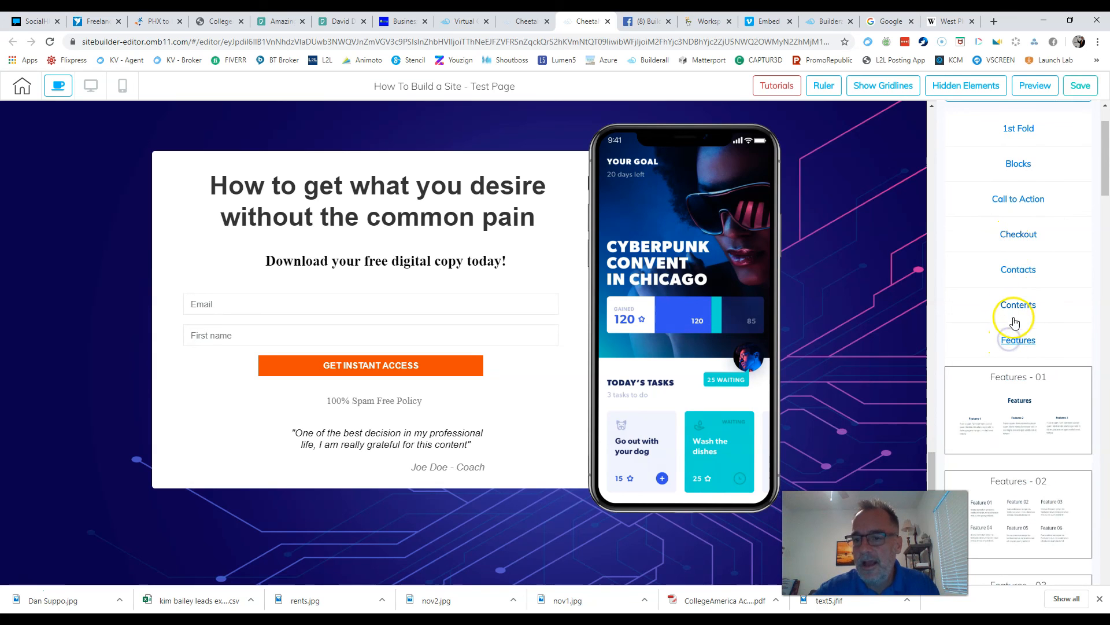
{"action": "left_click", "coordinate": [1019, 343]}
Step: Browse the Team panel templates and add Teams - 02 with the three round member photos to the page
{"action": "left_click", "coordinate": [1038, 562]}
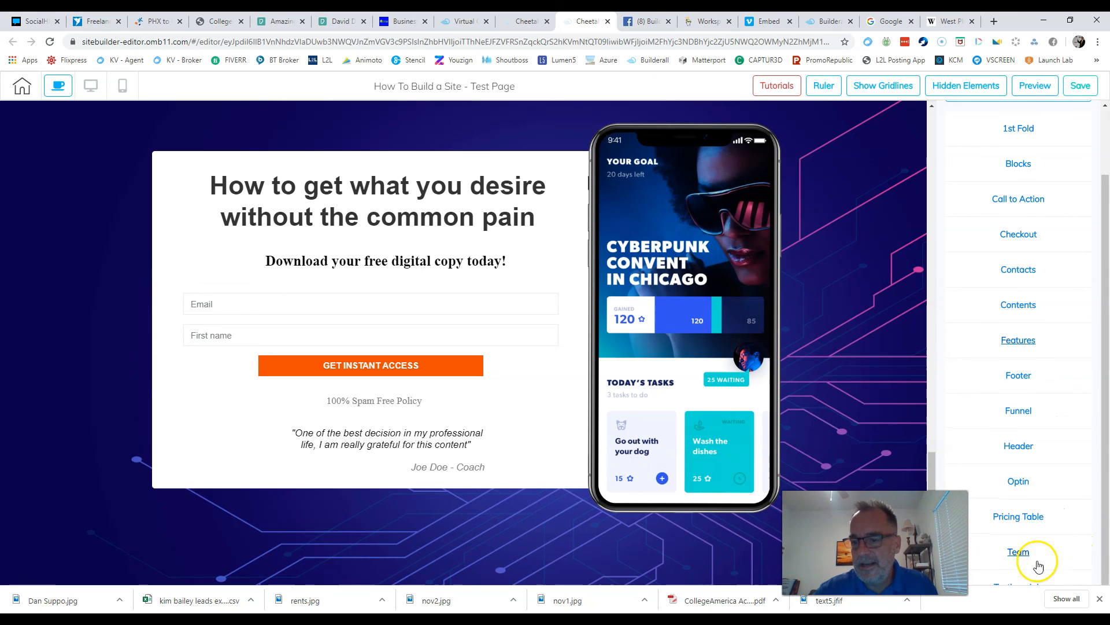
{"action": "scroll", "coordinate": [1082, 353], "scroll_direction": "down", "scroll_amount": 10}
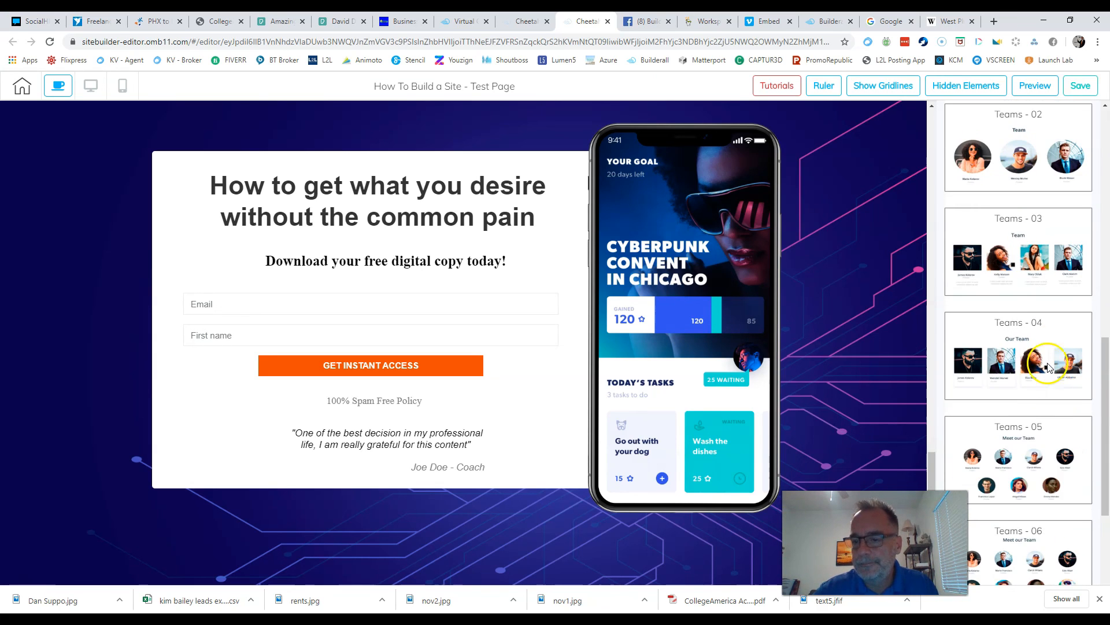
{"action": "scroll", "coordinate": [1041, 258], "scroll_direction": "up", "scroll_amount": 1}
{"action": "left_click", "coordinate": [1014, 204]}
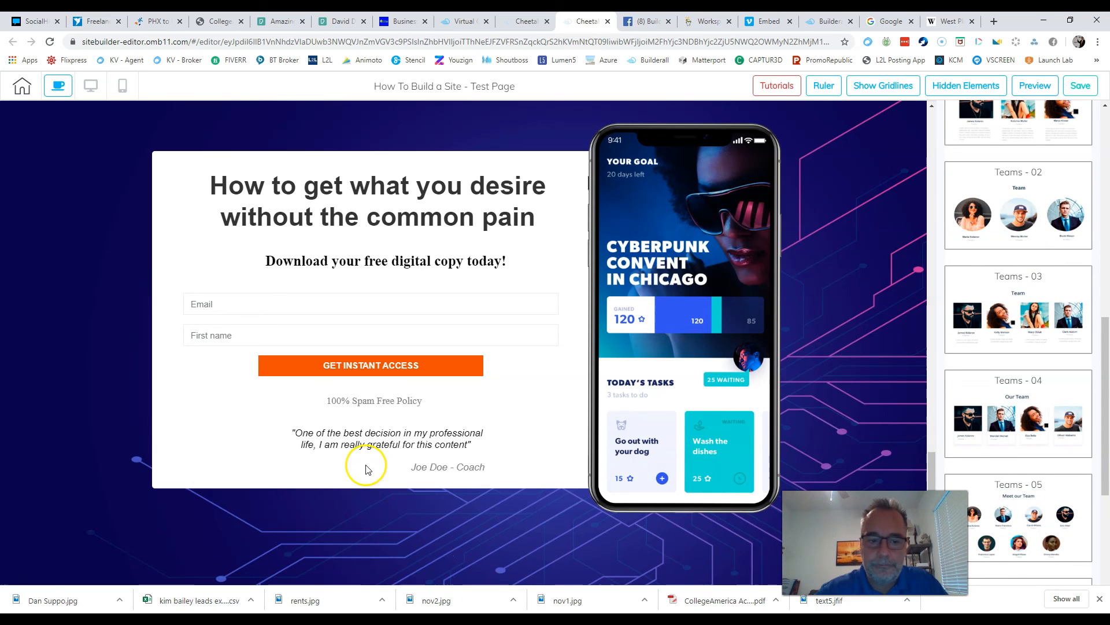
{"action": "scroll", "coordinate": [179, 347], "scroll_direction": "down", "scroll_amount": 1}
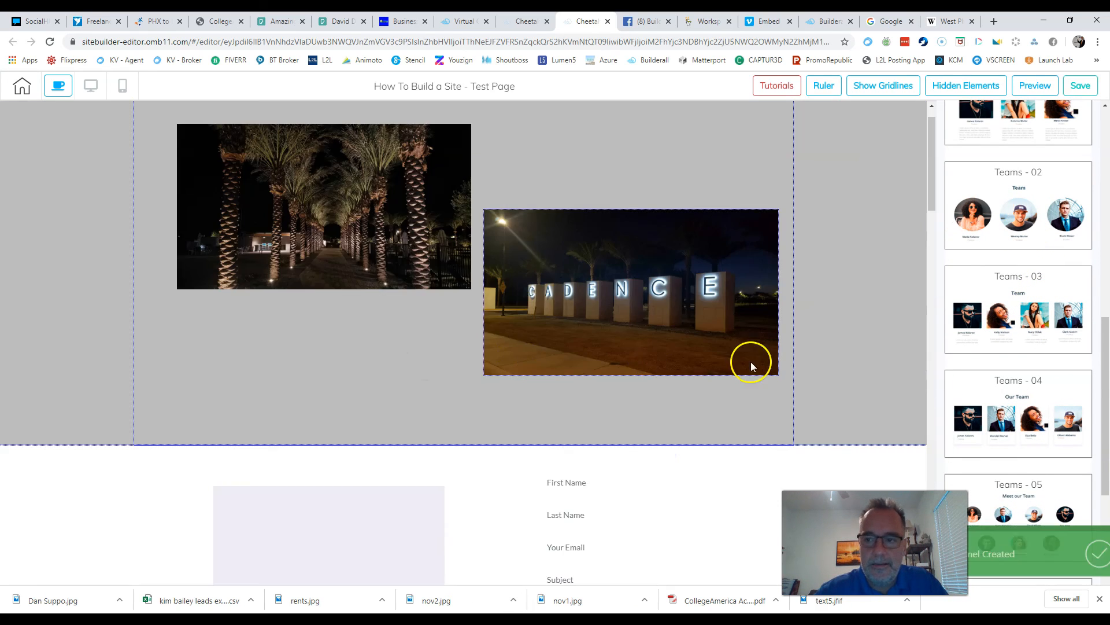